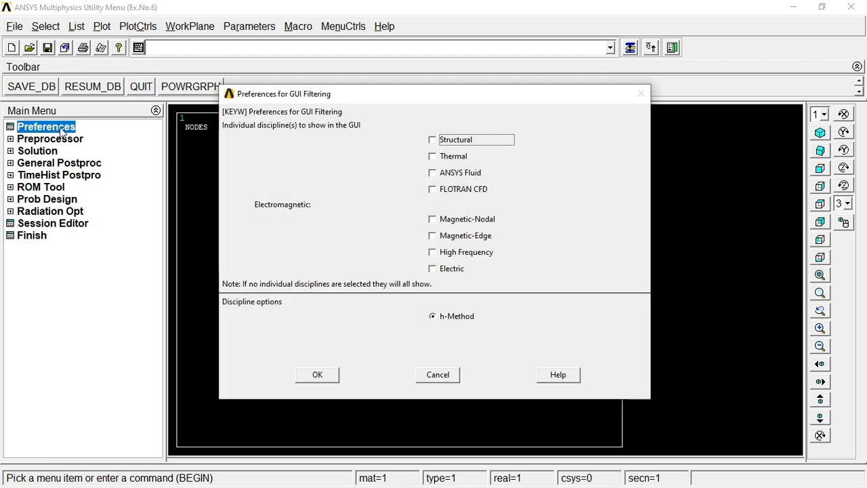
Step: Limit the GUI filtering preferences to the Structural discipline, keeping the h-Method option
{"action": "left_click", "coordinate": [439, 141]}
{"action": "left_click", "coordinate": [321, 376]}
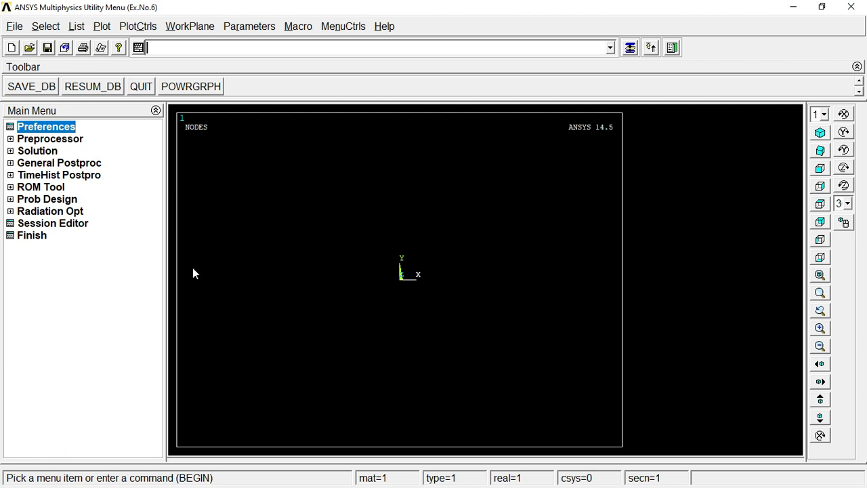
Step: Define two solid element types: Quad 4 node 182 as type 1 and Brick 8 node 185 as type 2
{"action": "left_click", "coordinate": [37, 138]}
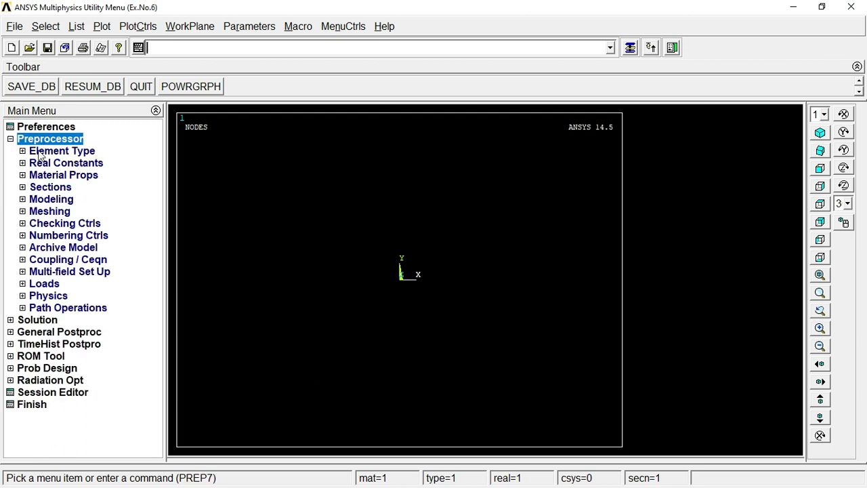
{"action": "left_click", "coordinate": [40, 153]}
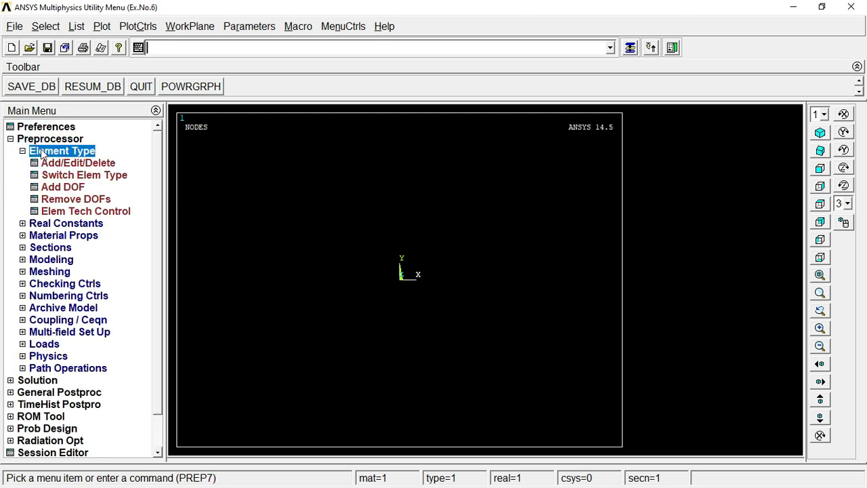
{"action": "left_click", "coordinate": [53, 161]}
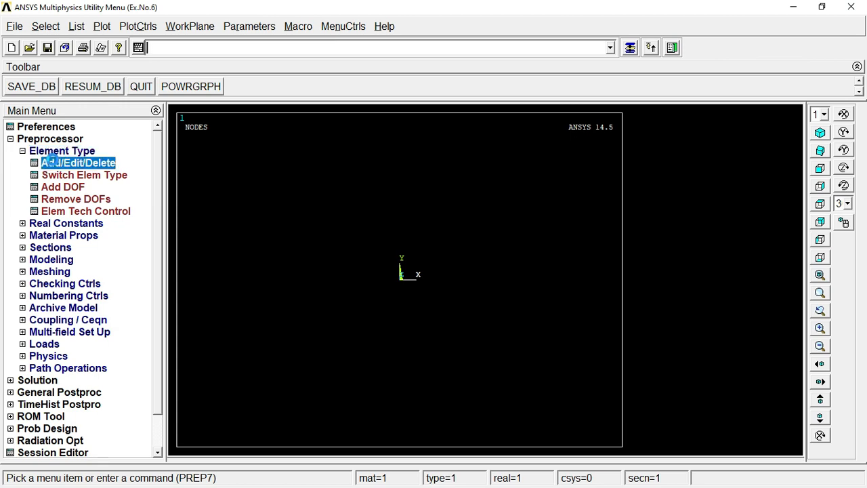
{"action": "left_click", "coordinate": [97, 325]}
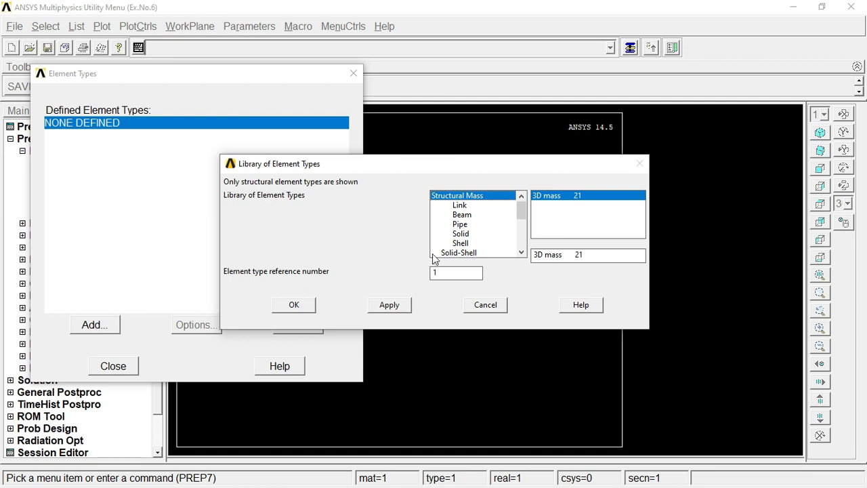
{"action": "left_click", "coordinate": [461, 234]}
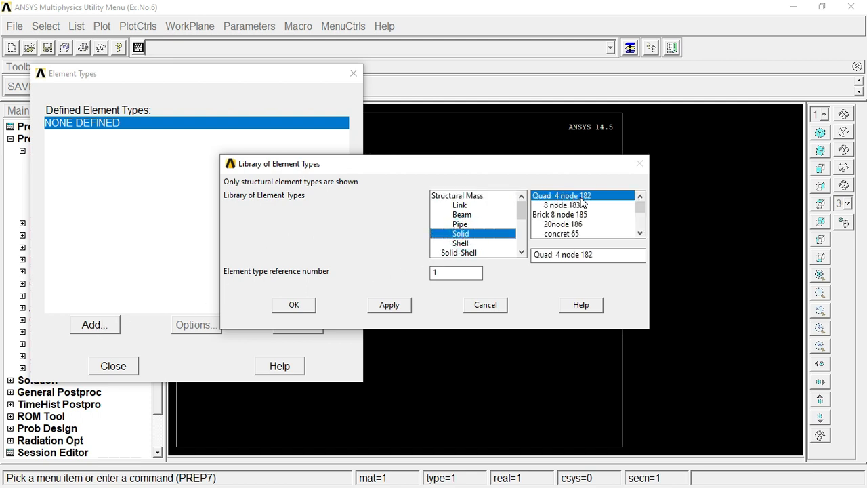
{"action": "left_click", "coordinate": [387, 305]}
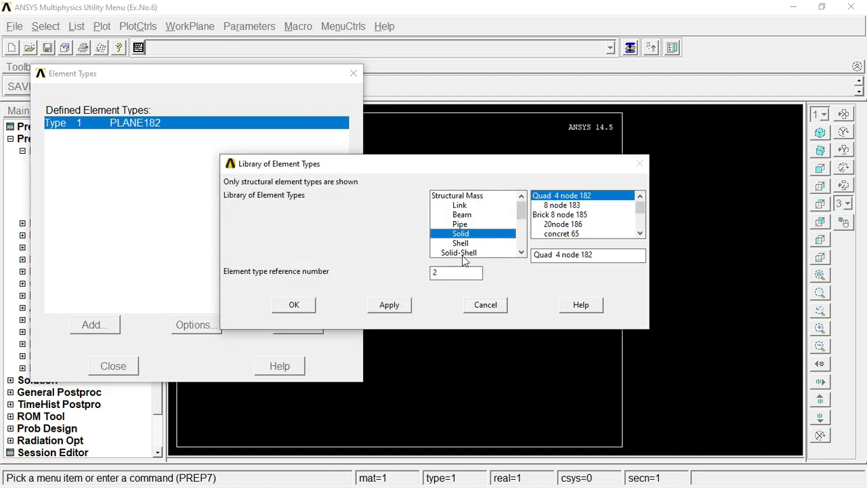
{"action": "left_click", "coordinate": [548, 214]}
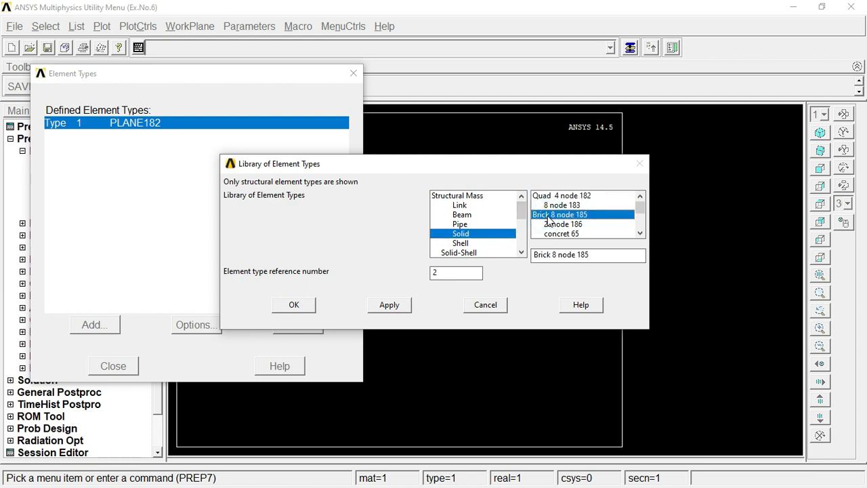
{"action": "left_click", "coordinate": [303, 306]}
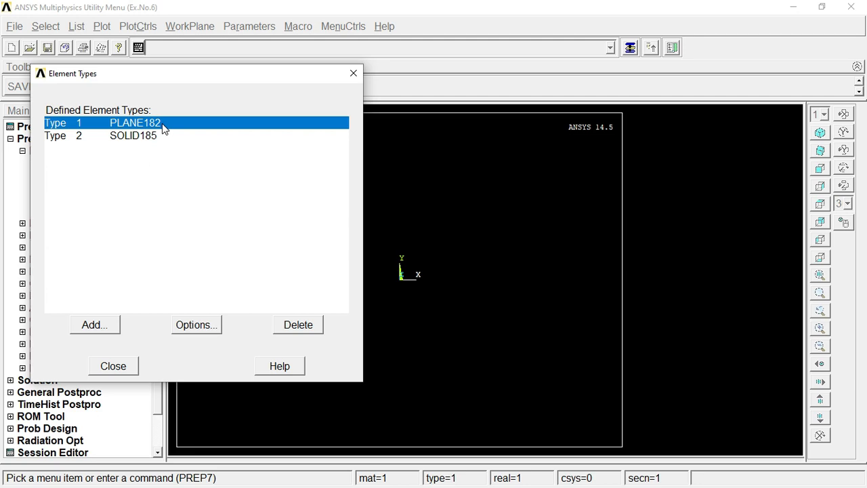
{"action": "left_click", "coordinate": [112, 366]}
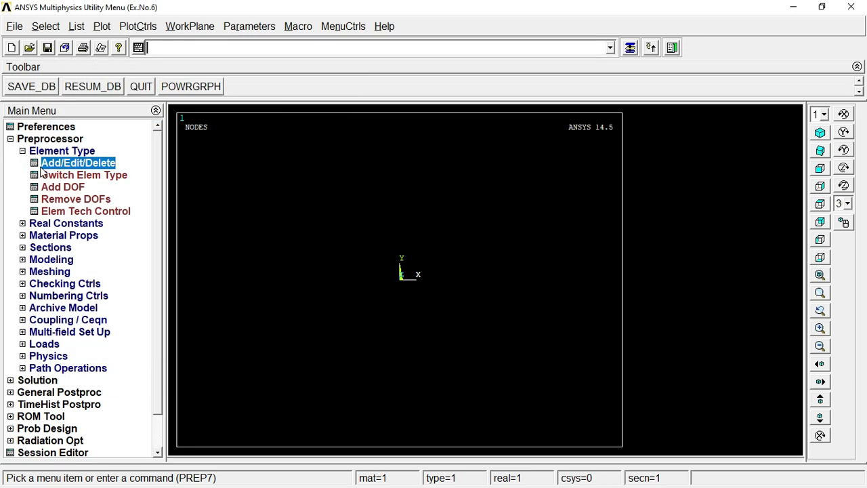
{"action": "left_click", "coordinate": [40, 152]}
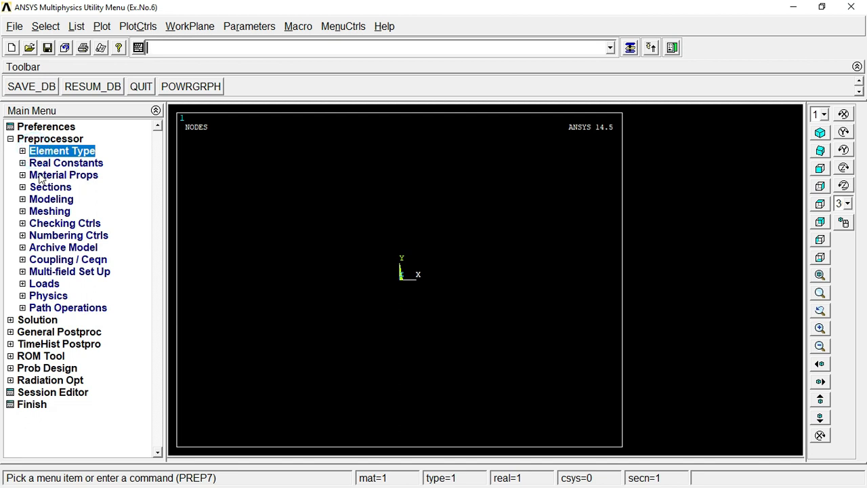
Step: Give material model 1 linear elastic isotropic properties with EX 2e5 and PRXY 0.3
{"action": "left_click", "coordinate": [40, 176]}
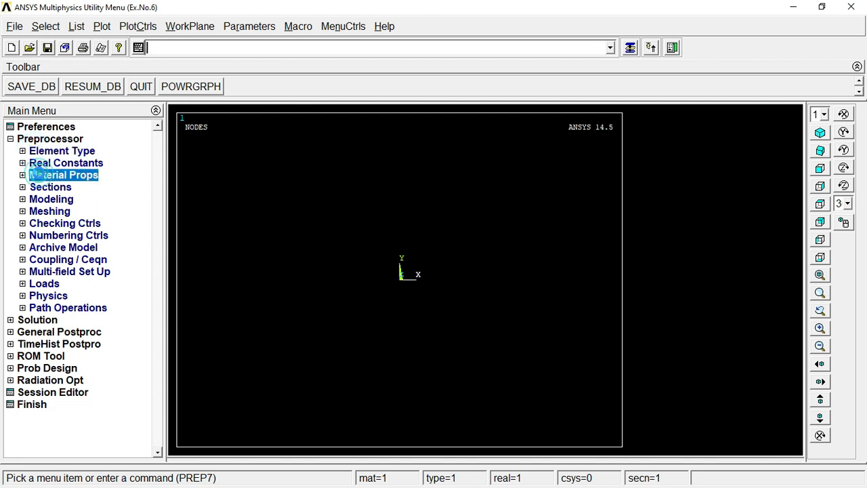
{"action": "left_click", "coordinate": [75, 223]}
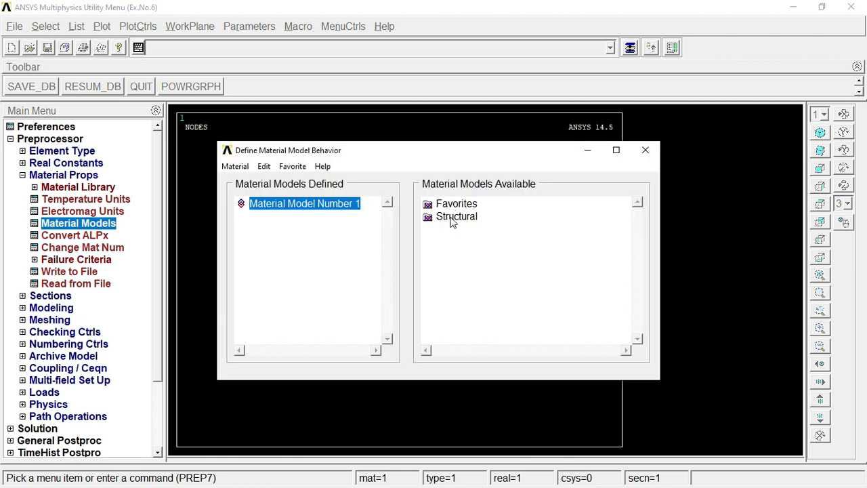
{"action": "double_click", "coordinate": [455, 217]}
{"action": "double_click", "coordinate": [469, 229]}
{"action": "double_click", "coordinate": [488, 242]}
{"action": "left_click", "coordinate": [512, 257]}
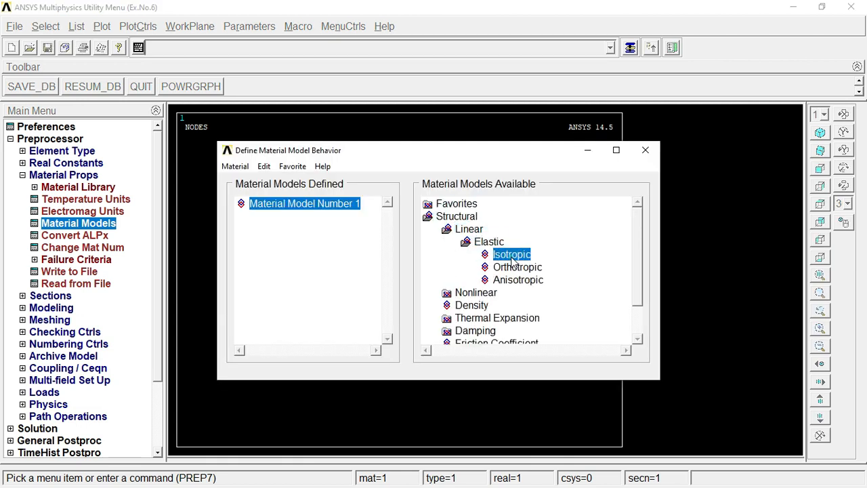
{"action": "double_click", "coordinate": [512, 256]}
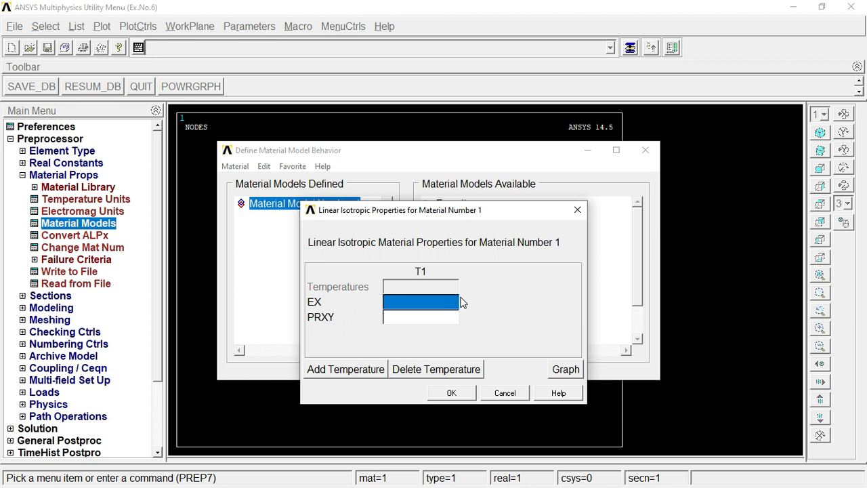
{"action": "type", "text": "2e5"}
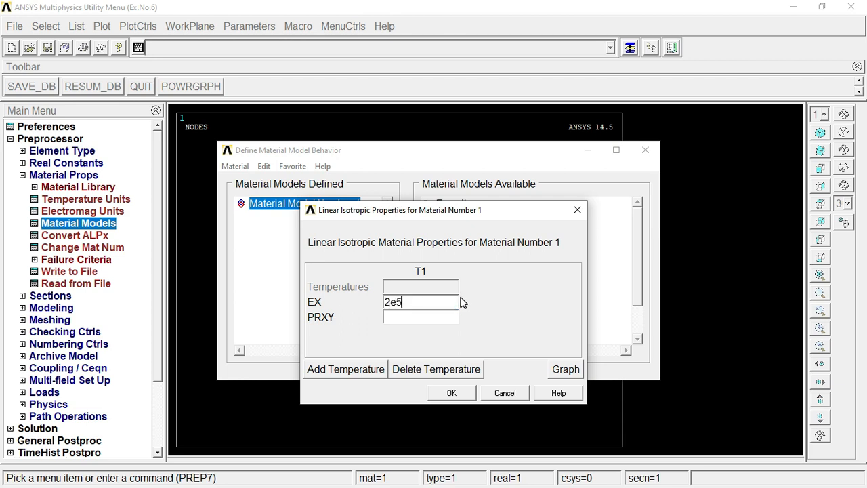
{"action": "key", "text": "Tab"}
{"action": "type", "text": "0.3"}
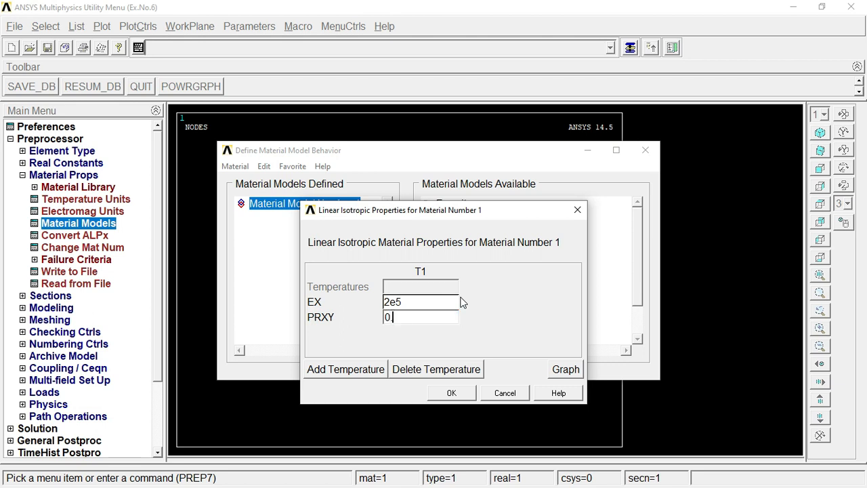
{"action": "left_click", "coordinate": [453, 393]}
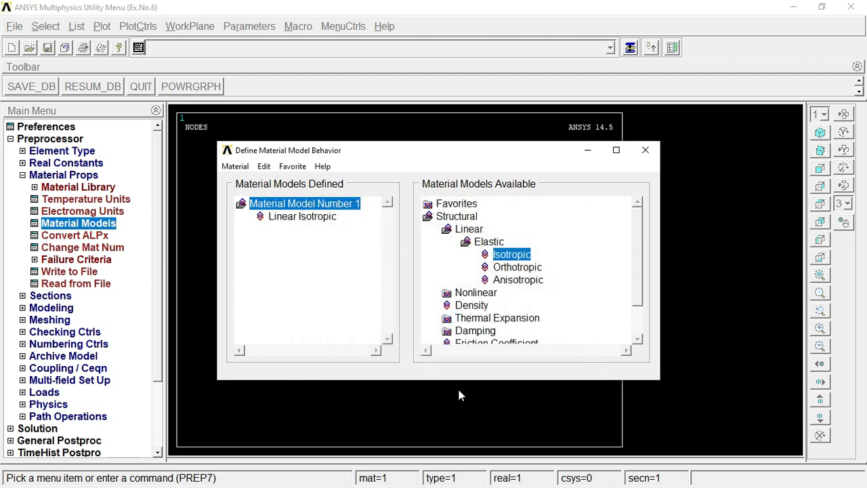
Step: Set the density of material model 1 to 7800e-8 and finish defining the material behavior
{"action": "double_click", "coordinate": [477, 310]}
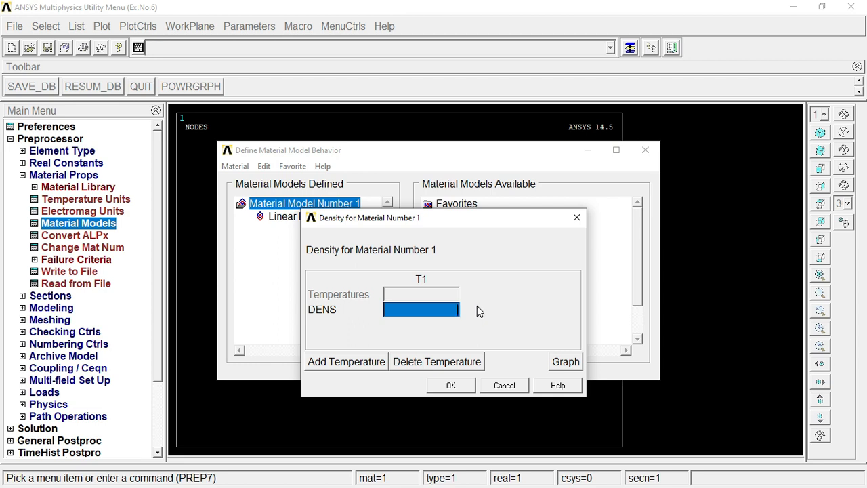
{"action": "type", "text": "78"}
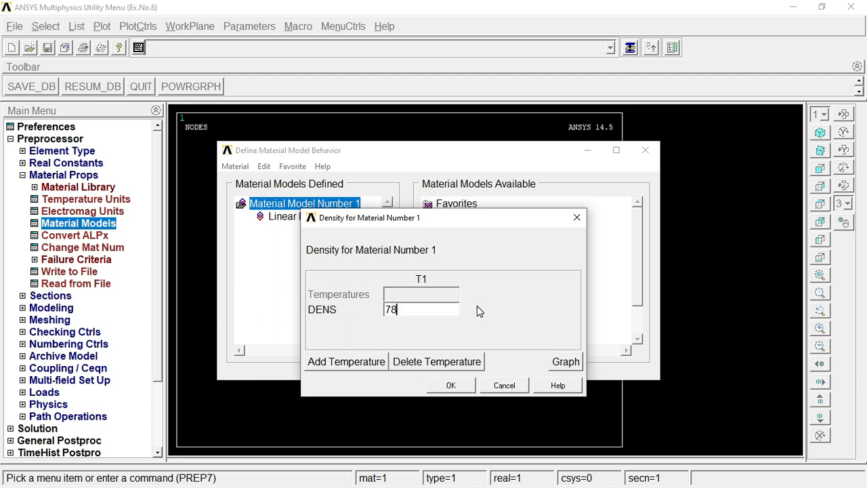
{"action": "type", "text": "00"}
{"action": "type", "text": "e-8"}
{"action": "left_click", "coordinate": [449, 386]}
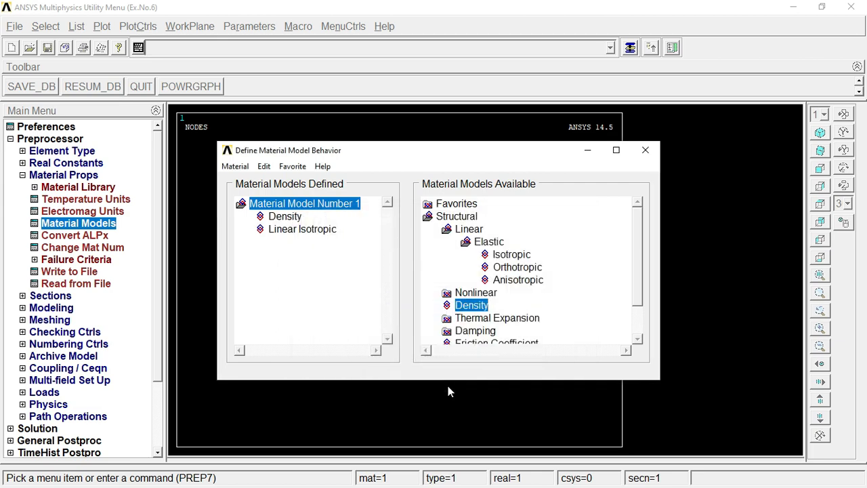
{"action": "left_click", "coordinate": [645, 151]}
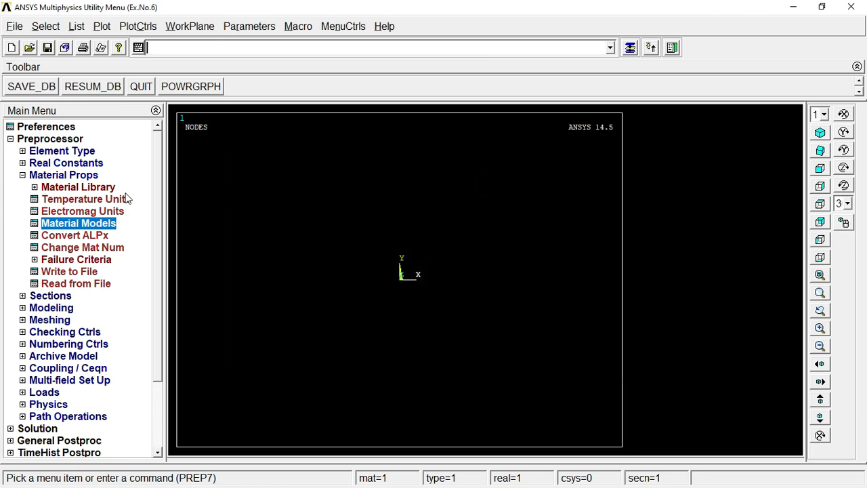
{"action": "left_click", "coordinate": [65, 175]}
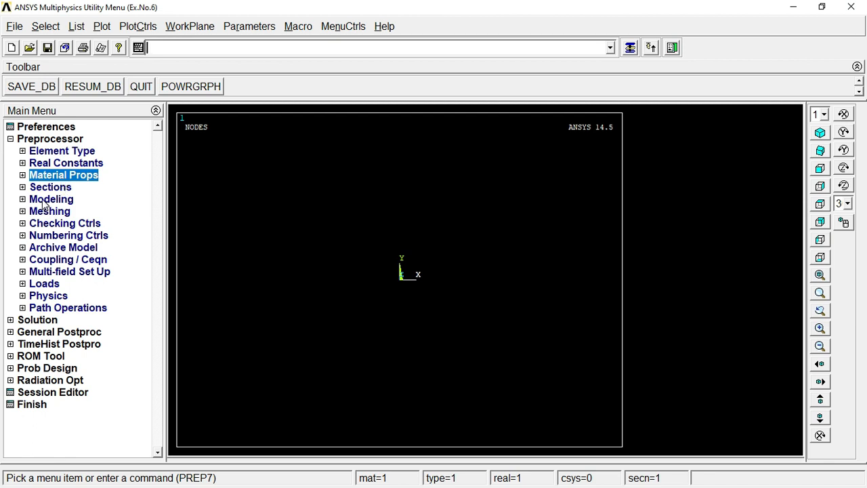
Step: Create the I-section's bottom flange as a rectangular area by dimensions, with X from 0 to 50 and Y from 0 to 10
{"action": "left_click", "coordinate": [45, 200]}
{"action": "left_click", "coordinate": [55, 212]}
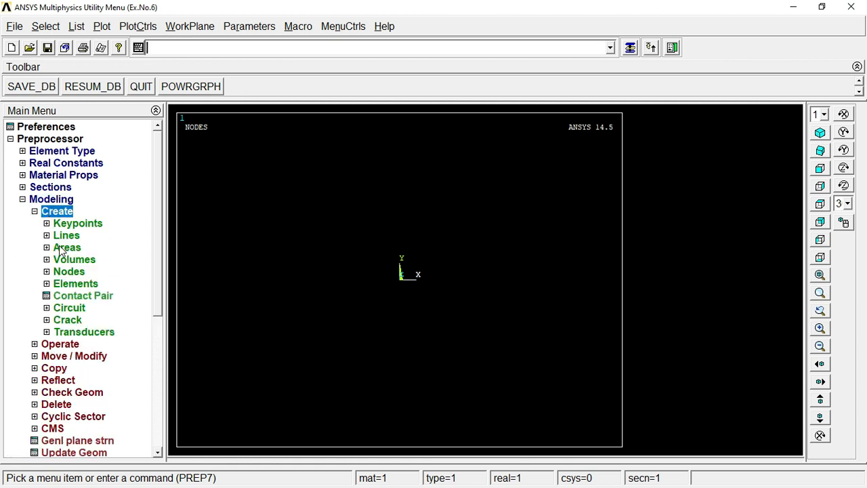
{"action": "left_click", "coordinate": [65, 249]}
{"action": "left_click", "coordinate": [78, 275]}
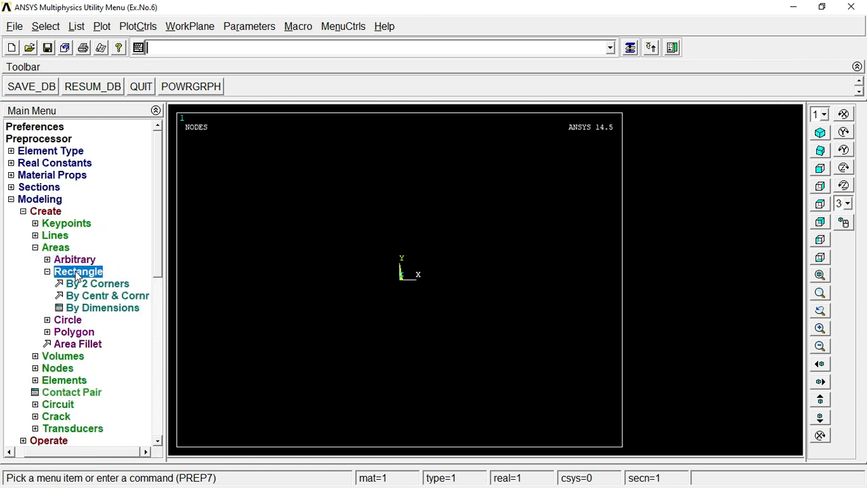
{"action": "left_click", "coordinate": [93, 311]}
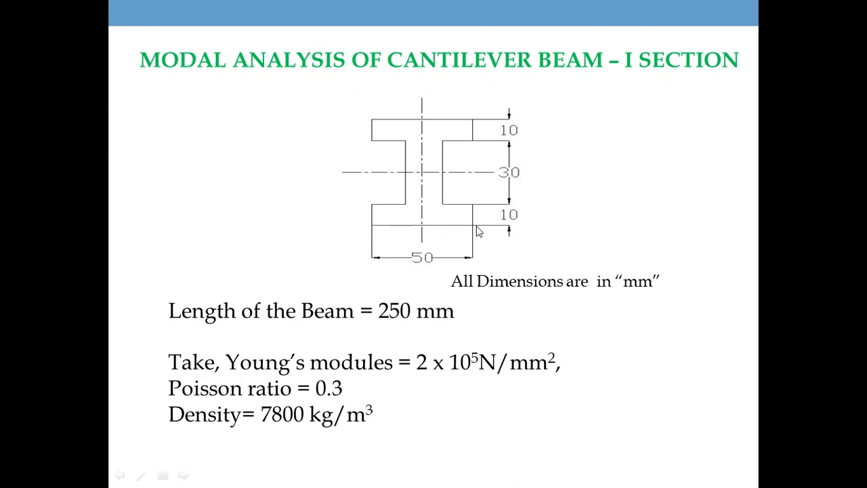
{"action": "left_click", "coordinate": [499, 225]}
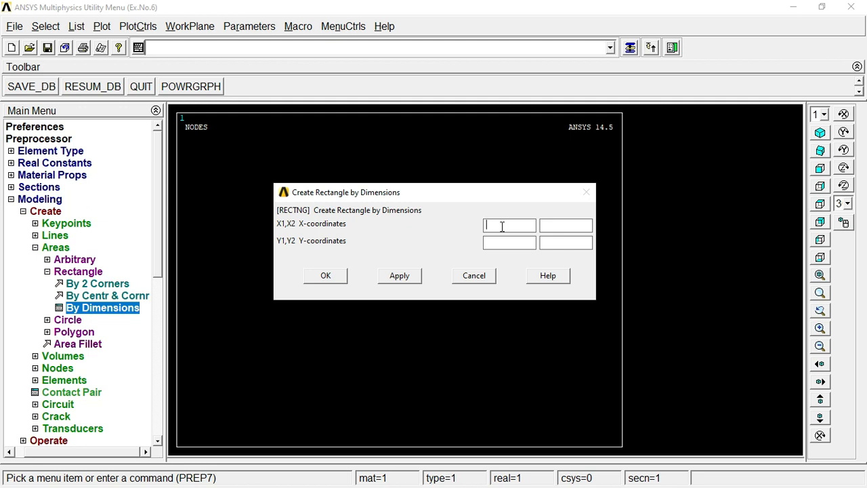
{"action": "type", "text": "0"}
{"action": "key", "text": "Tab"}
{"action": "type", "text": "500"}
{"action": "key", "text": "Tab"}
{"action": "type", "text": "10"}
{"action": "left_click", "coordinate": [411, 275]}
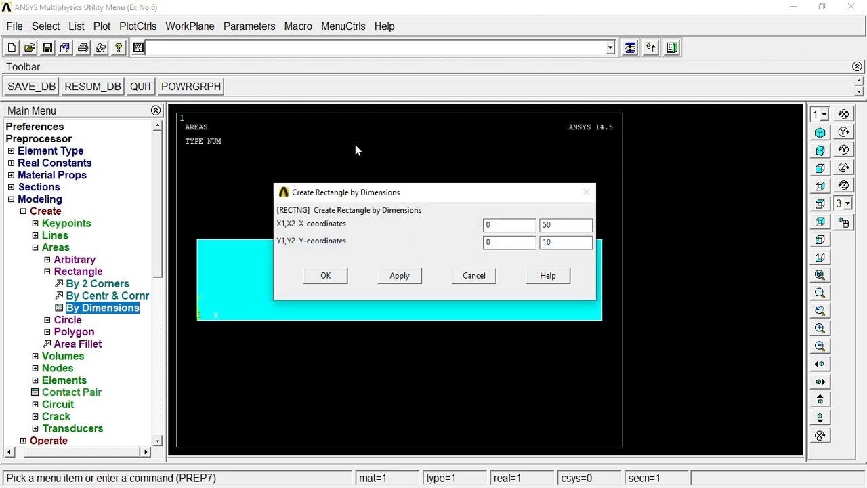
Step: Create the web as a rectangular area by dimensions, with X from 15 to 35 and Y from 10 to 40
{"action": "double_click", "coordinate": [505, 224]}
{"action": "type", "text": "15"}
{"action": "key", "text": "Tab"}
{"action": "key", "text": "BackSpace"}
{"action": "type", "text": "35"}
{"action": "key", "text": "Delete"}
{"action": "type", "text": "10"}
{"action": "key", "text": "Delete"}
{"action": "type", "text": "40"}
{"action": "left_click", "coordinate": [399, 277]}
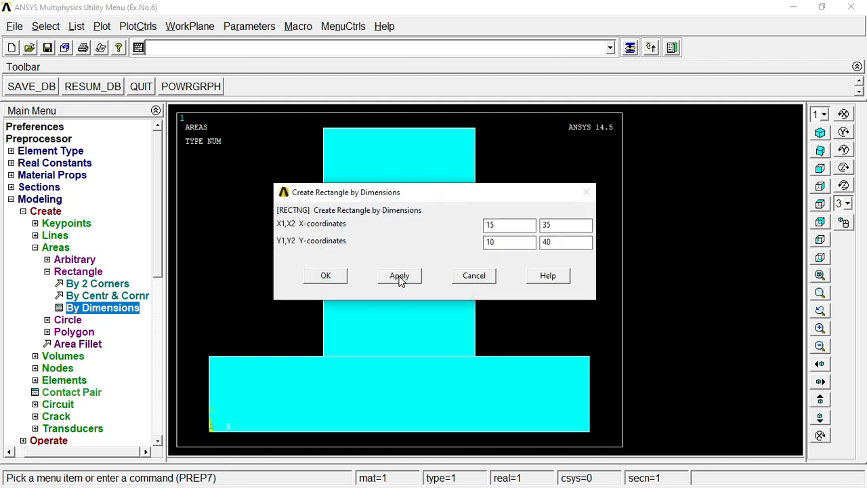
Step: Create the top flange as a rectangular area by dimensions, with X from 0 to 50 and Y from 40 to 50
{"action": "left_click", "coordinate": [498, 224]}
{"action": "left_click_drag", "start_coordinate": [503, 223], "coordinate": [421, 228]}
{"action": "key", "text": "BackSpace"}
{"action": "type", "text": "0"}
{"action": "key", "text": "Tab"}
{"action": "key", "text": "Delete"}
{"action": "type", "text": "50"}
{"action": "key", "text": "Delete"}
{"action": "key", "text": "Delete"}
{"action": "type", "text": "4"}
{"action": "key", "text": "Delete"}
{"action": "key", "text": "Delete"}
{"action": "type", "text": "50"}
{"action": "left_click", "coordinate": [328, 278]}
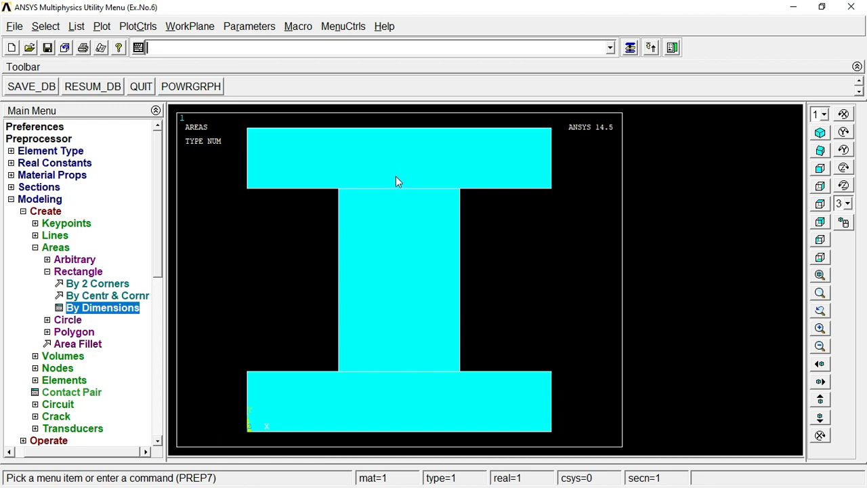
Step: Combine the bottom flange, web and top flange into a single I-section area with a Boolean Add
{"action": "left_click", "coordinate": [47, 272]}
{"action": "left_click", "coordinate": [46, 247]}
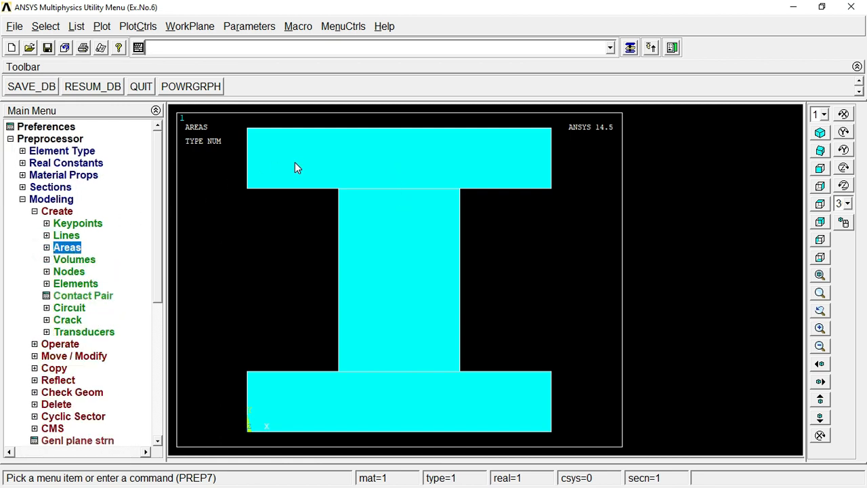
{"action": "left_click", "coordinate": [35, 211]}
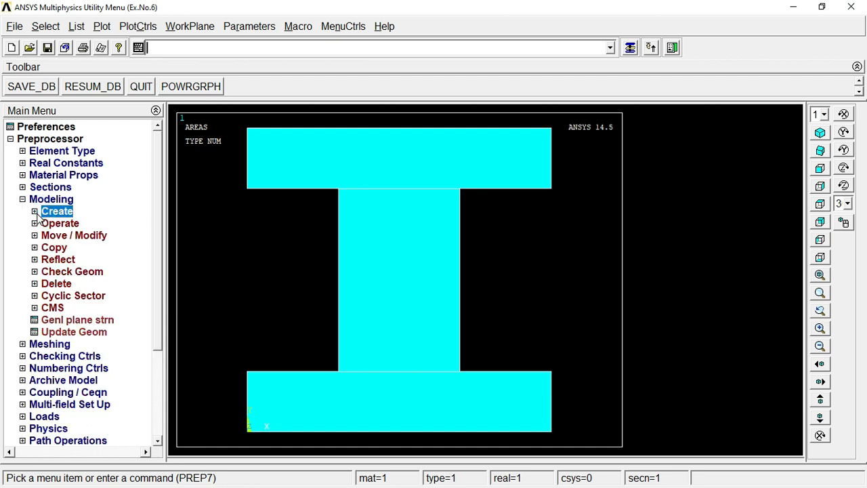
{"action": "left_click", "coordinate": [35, 223]}
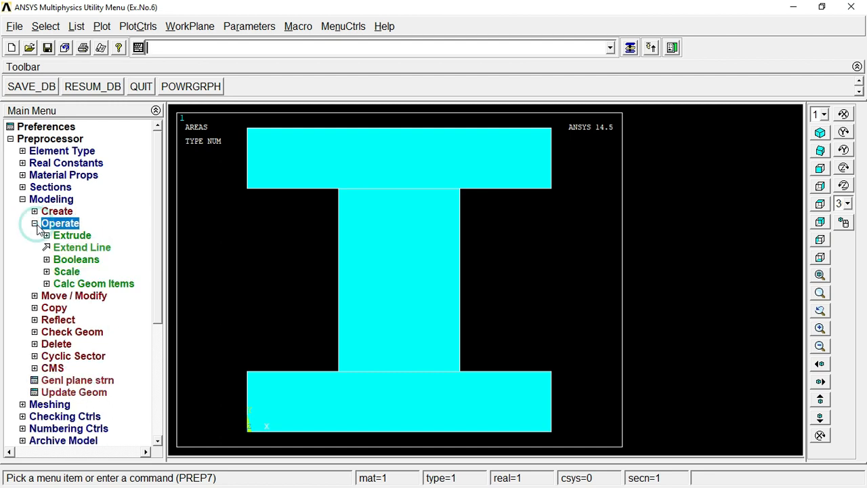
{"action": "left_click", "coordinate": [46, 259]}
{"action": "left_click", "coordinate": [56, 283]}
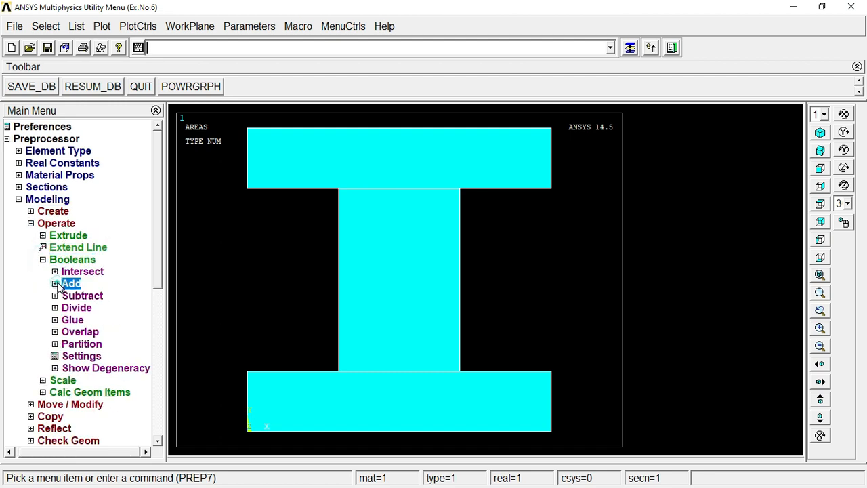
{"action": "left_click", "coordinate": [84, 308]}
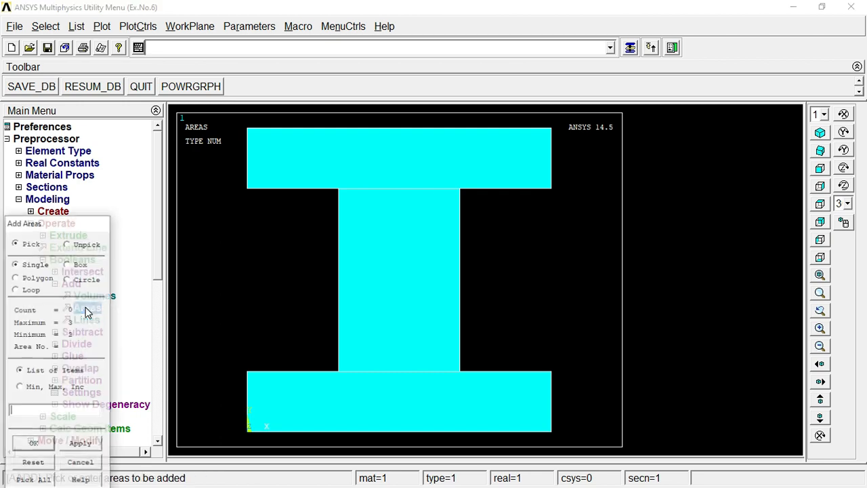
{"action": "left_click", "coordinate": [330, 406]}
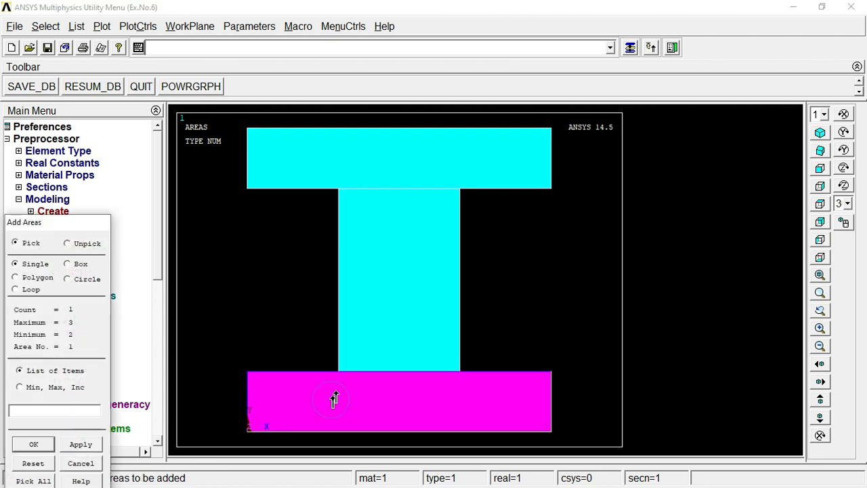
{"action": "left_click", "coordinate": [386, 324]}
{"action": "left_click", "coordinate": [401, 173]}
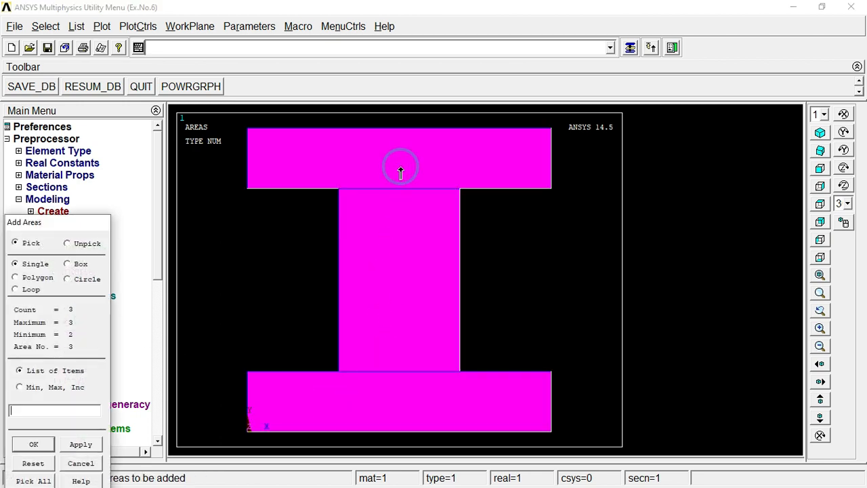
{"action": "left_click", "coordinate": [37, 447]}
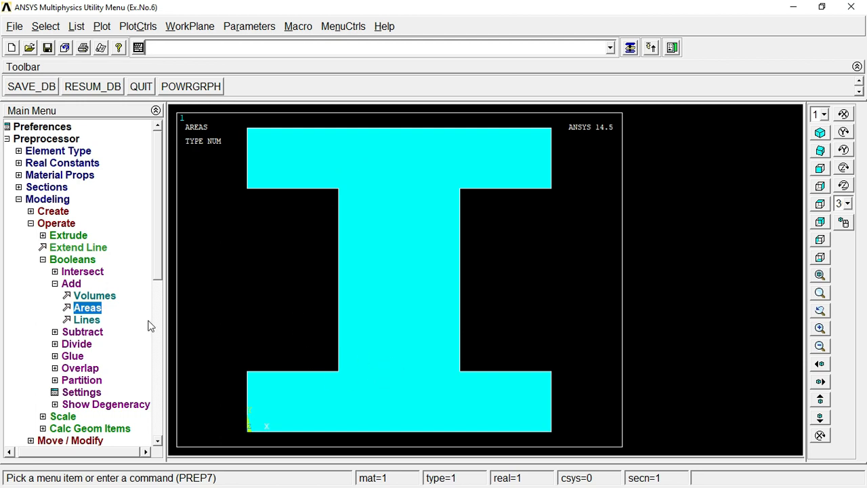
Step: Set the manual element edge length on all areas to 4
{"action": "left_click", "coordinate": [55, 283]}
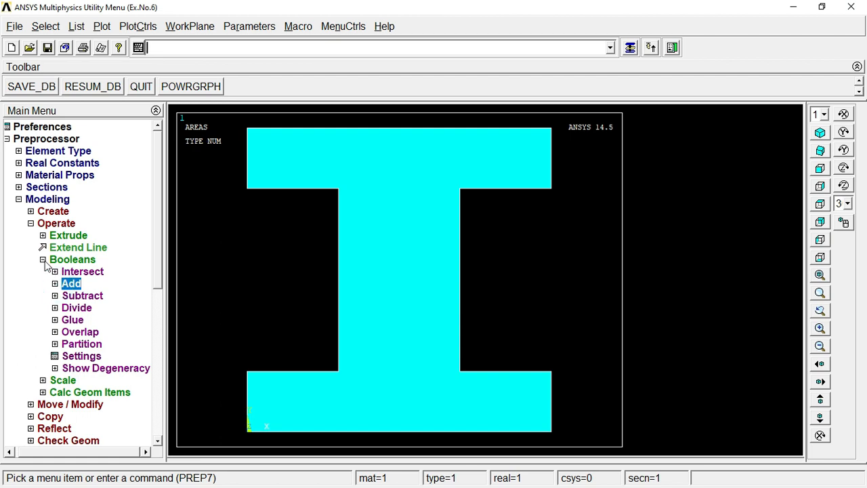
{"action": "left_click", "coordinate": [43, 259]}
{"action": "left_click", "coordinate": [34, 224]}
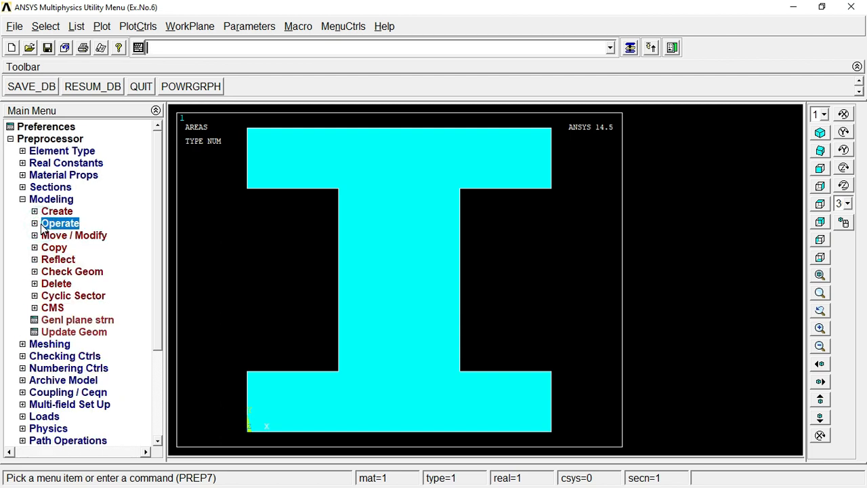
{"action": "left_click", "coordinate": [39, 202]}
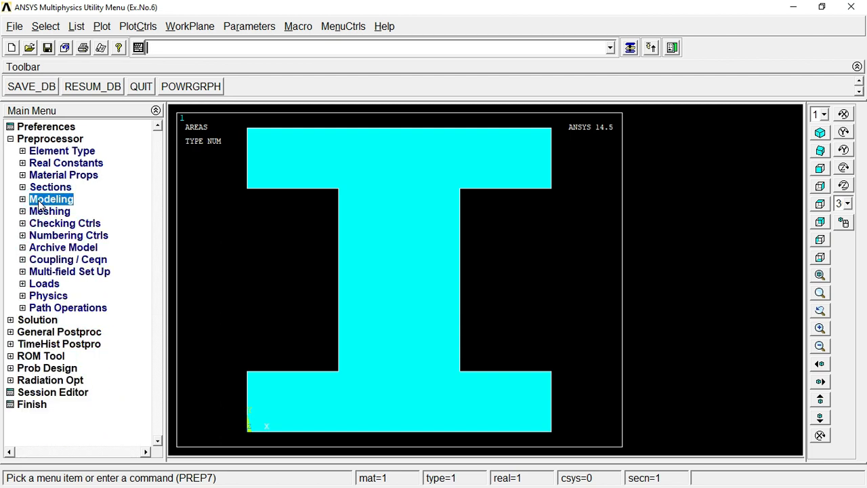
{"action": "left_click", "coordinate": [41, 213]}
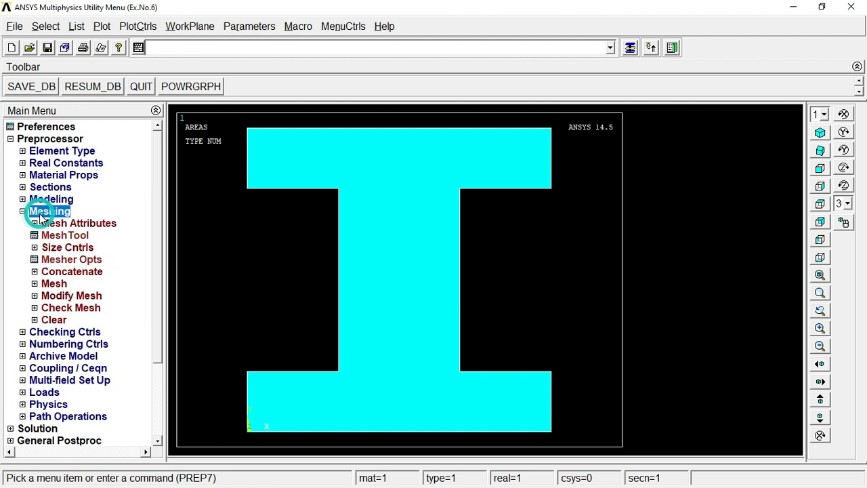
{"action": "left_click", "coordinate": [56, 248]}
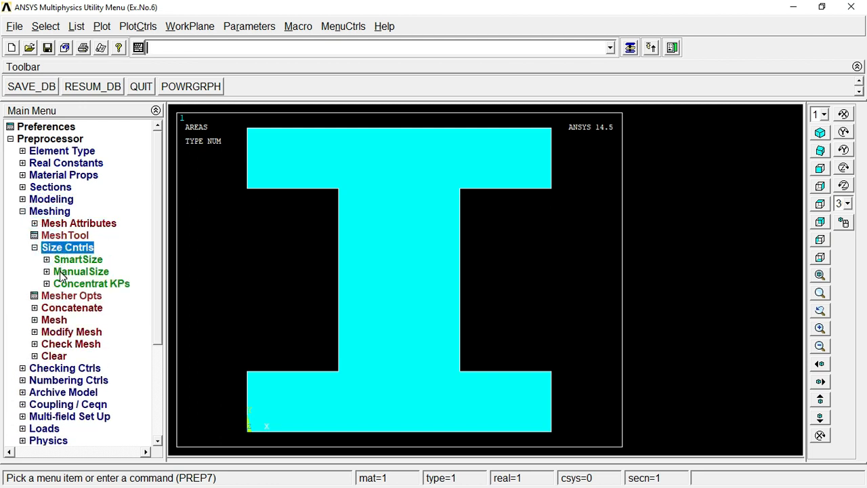
{"action": "left_click", "coordinate": [62, 273]}
{"action": "left_click", "coordinate": [67, 296]}
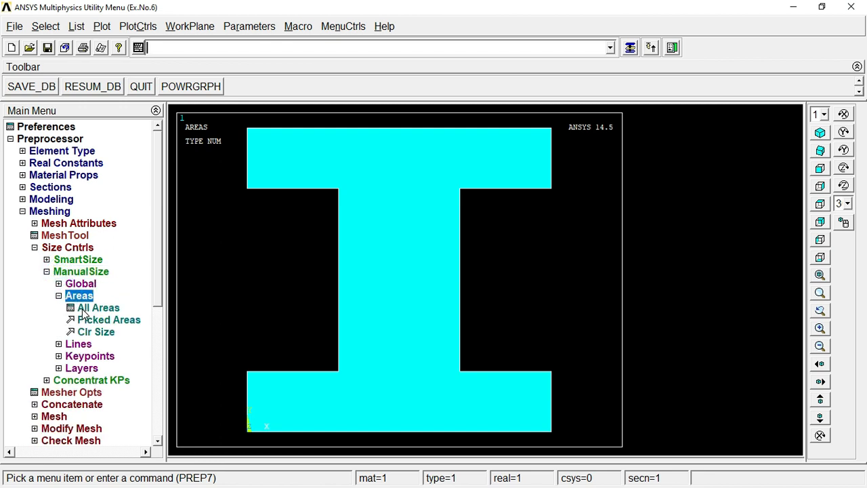
{"action": "left_click", "coordinate": [84, 310]}
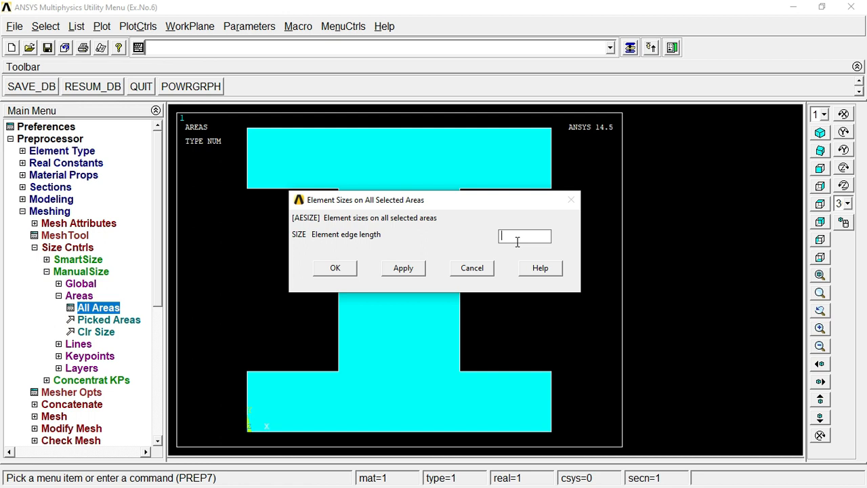
{"action": "type", "text": "4"}
{"action": "left_click", "coordinate": [336, 268]}
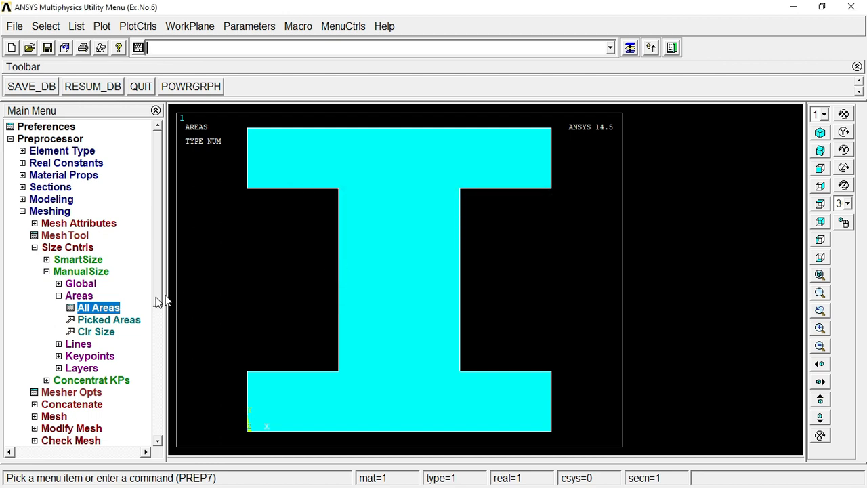
Step: Mesh the combined I-section area with a free area mesh
{"action": "left_click", "coordinate": [88, 296]}
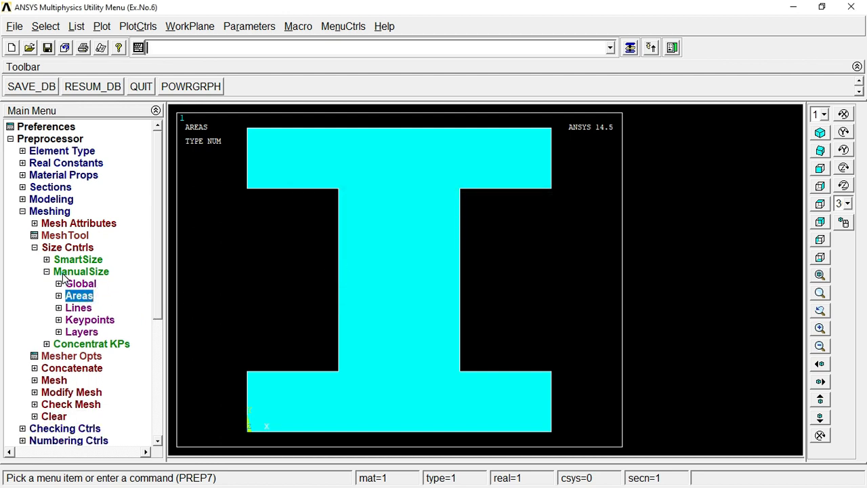
{"action": "left_click", "coordinate": [63, 272]}
{"action": "left_click", "coordinate": [54, 320]}
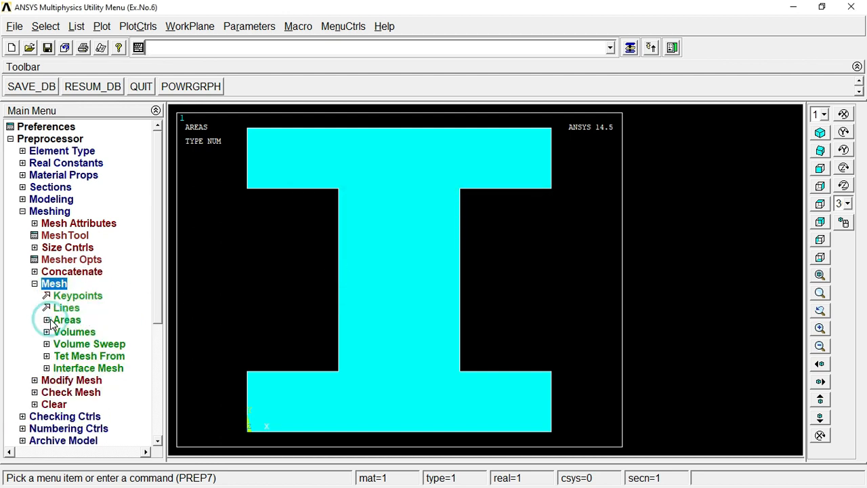
{"action": "left_click", "coordinate": [68, 320]}
{"action": "left_click", "coordinate": [76, 344]}
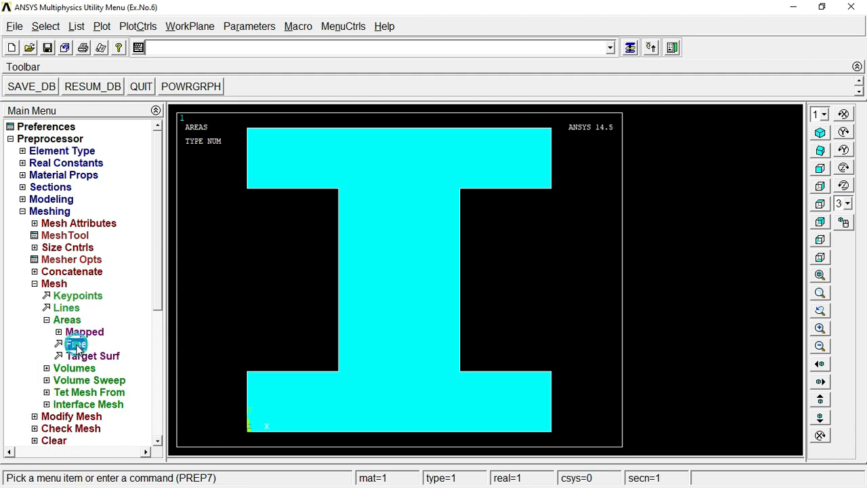
{"action": "left_click", "coordinate": [383, 289]}
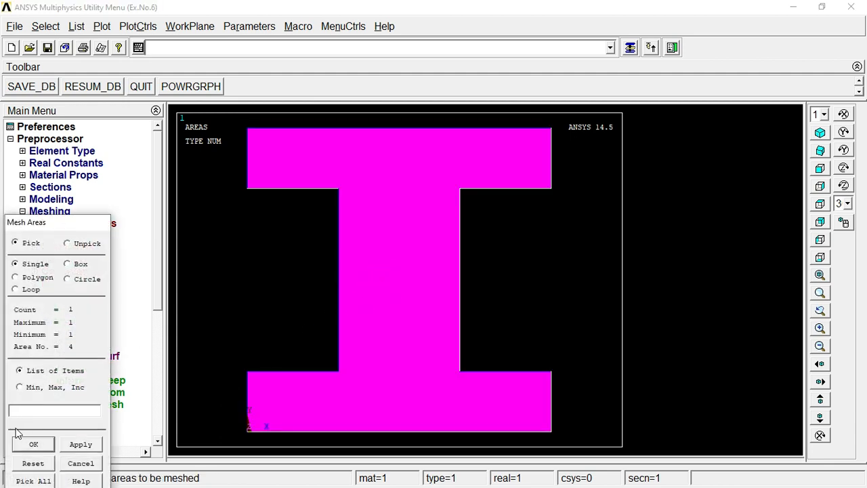
{"action": "left_click", "coordinate": [33, 445]}
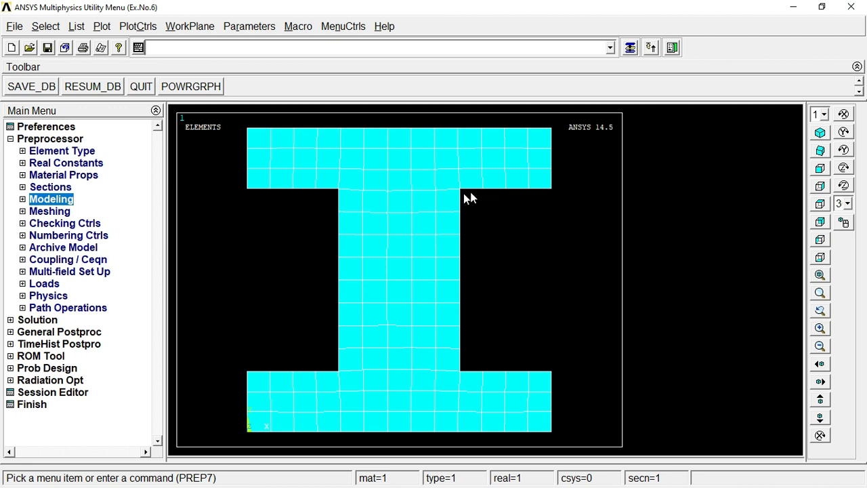
Step: Configure the element extrusion options to use element type 2 SOLID185 with 25 element divisions
{"action": "left_click", "coordinate": [39, 201]}
{"action": "left_click", "coordinate": [48, 223]}
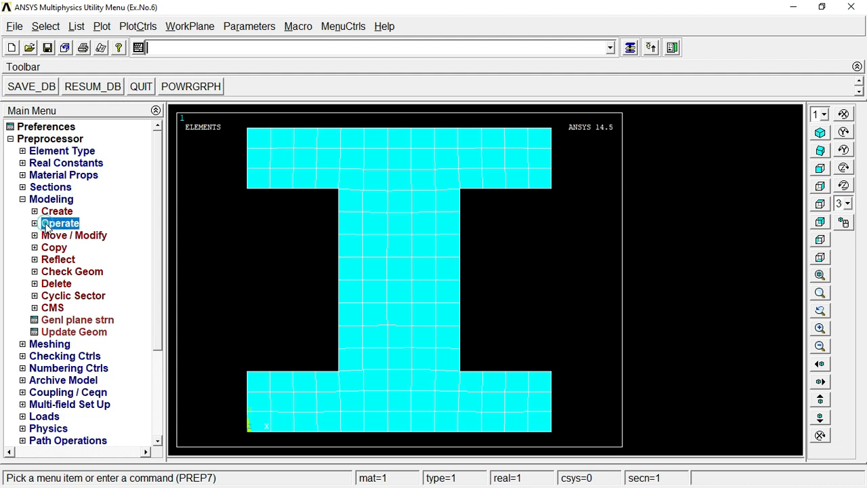
{"action": "left_click", "coordinate": [60, 237]}
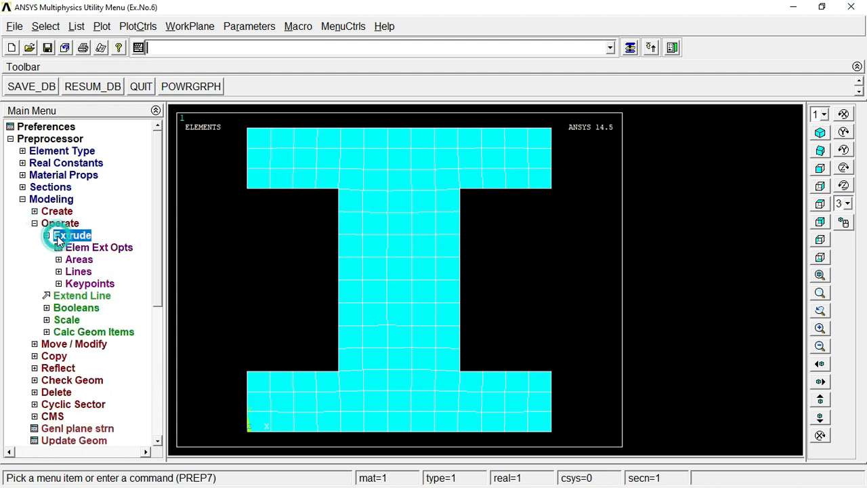
{"action": "left_click", "coordinate": [79, 252]}
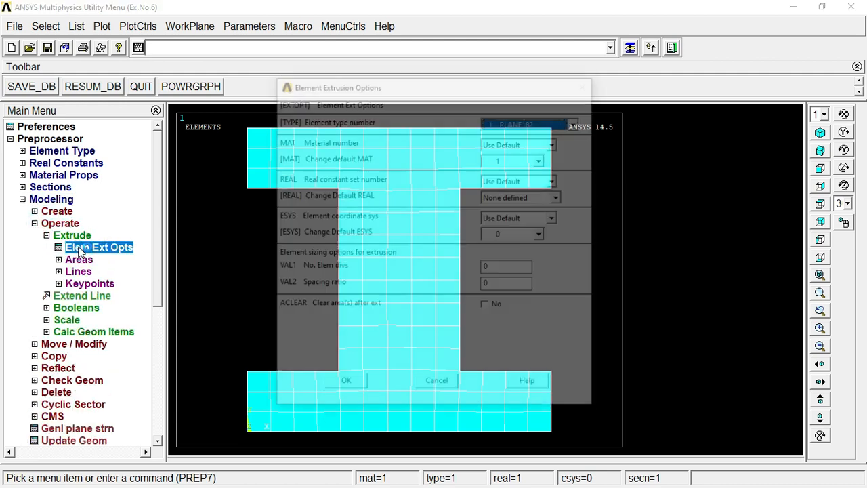
{"action": "left_click", "coordinate": [531, 121]}
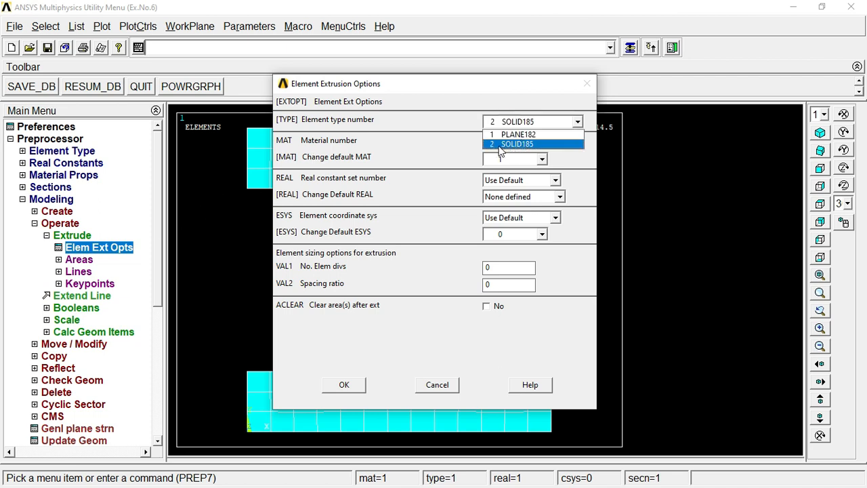
{"action": "left_click", "coordinate": [527, 145]}
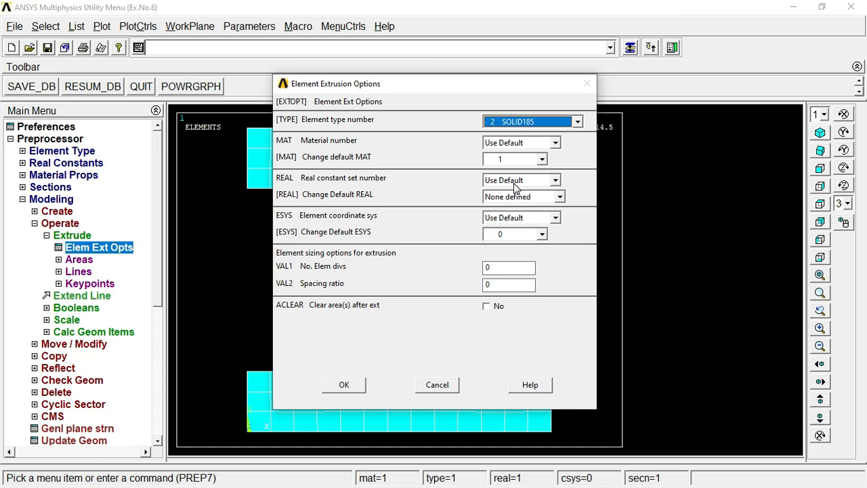
{"action": "double_click", "coordinate": [509, 268]}
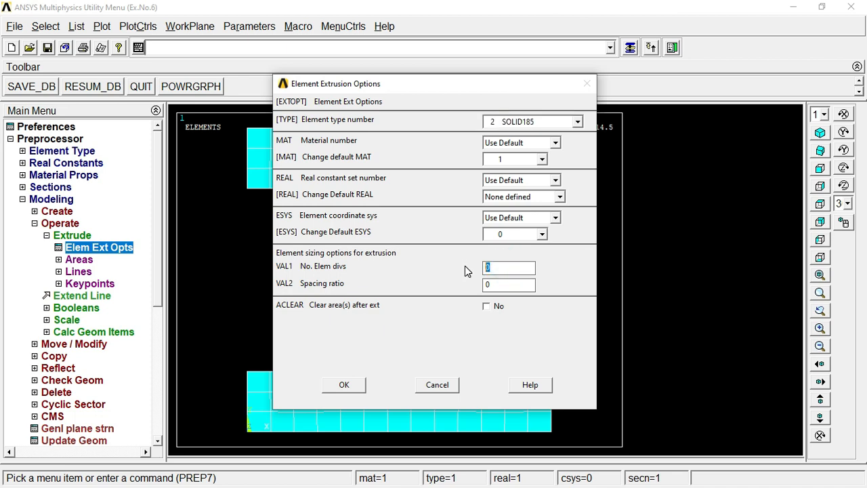
{"action": "type", "text": "25"}
{"action": "left_click", "coordinate": [344, 385]}
{"action": "left_click", "coordinate": [80, 236]}
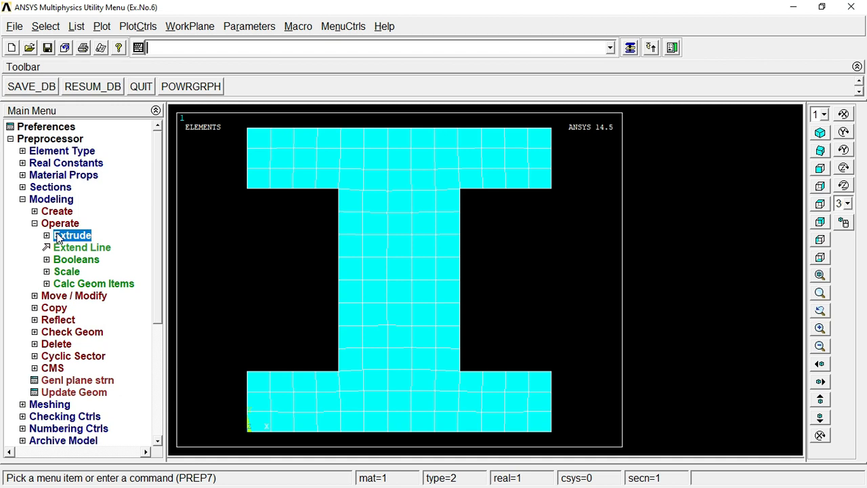
Step: Extrude the meshed I-section area by XYZ offset, with DX 0, DY 0 and DZ 250
{"action": "left_click", "coordinate": [59, 235]}
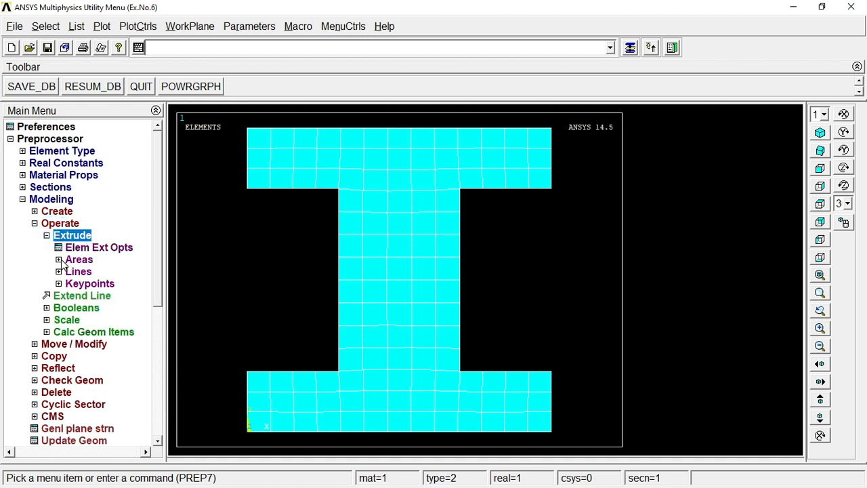
{"action": "left_click", "coordinate": [63, 263]}
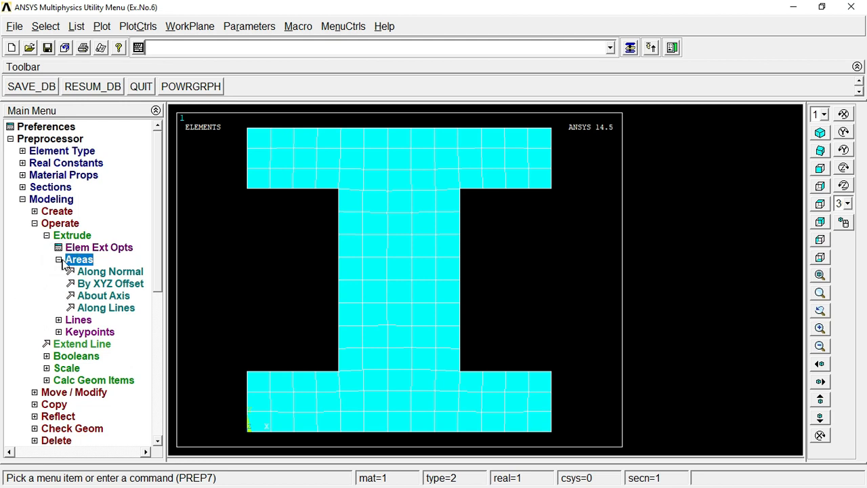
{"action": "left_click", "coordinate": [106, 286]}
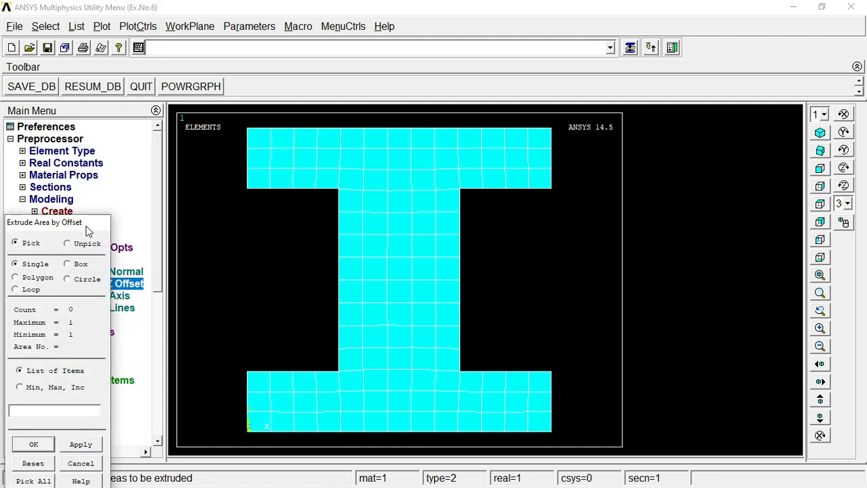
{"action": "left_click_drag", "start_coordinate": [86, 218], "coordinate": [86, 202]}
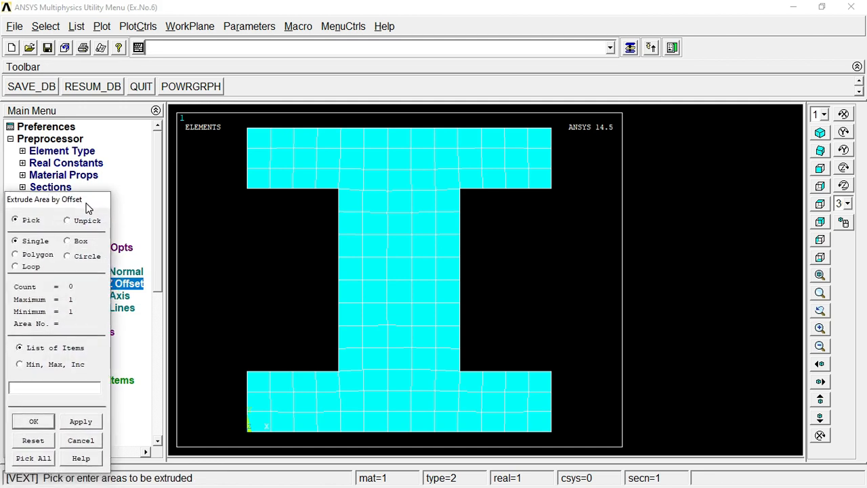
{"action": "left_click", "coordinate": [373, 255]}
{"action": "left_click", "coordinate": [32, 421]}
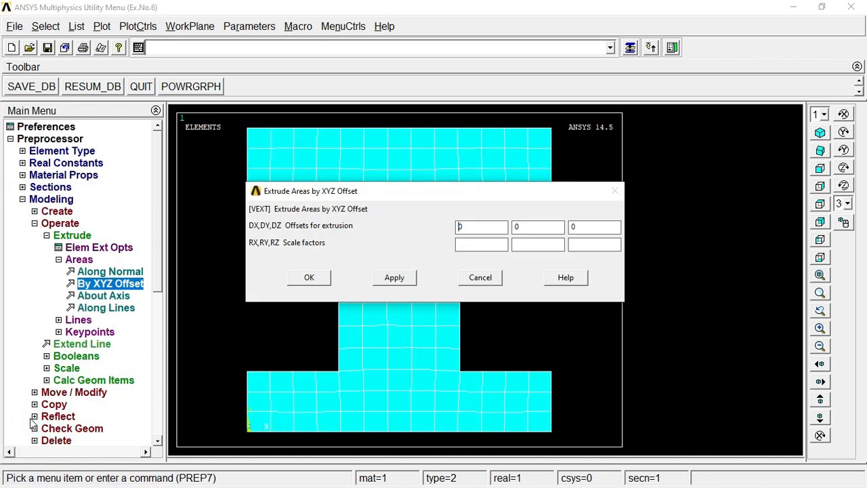
{"action": "left_click", "coordinate": [513, 224]}
{"action": "type", "text": "0"}
{"action": "double_click", "coordinate": [582, 228]}
{"action": "type", "text": "250"}
{"action": "left_click", "coordinate": [319, 277]}
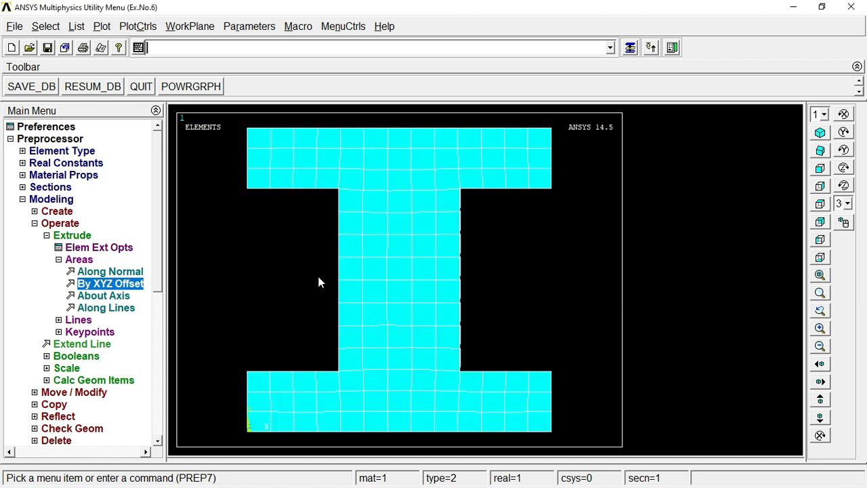
{"action": "left_click", "coordinate": [821, 133]}
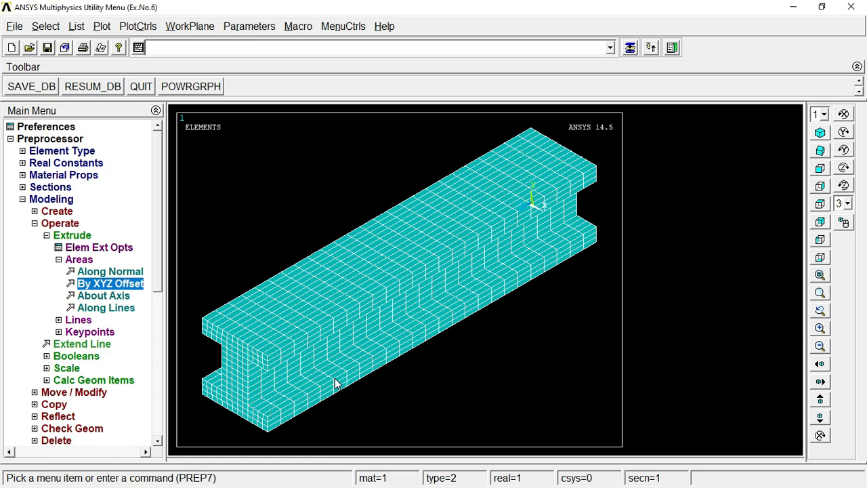
Step: Set the new analysis type to Modal for the solution
{"action": "double_click", "coordinate": [38, 201]}
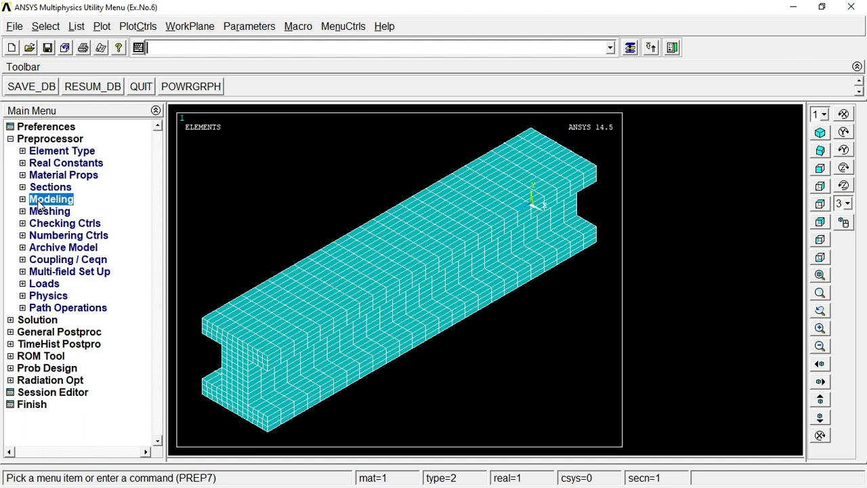
{"action": "double_click", "coordinate": [28, 139]}
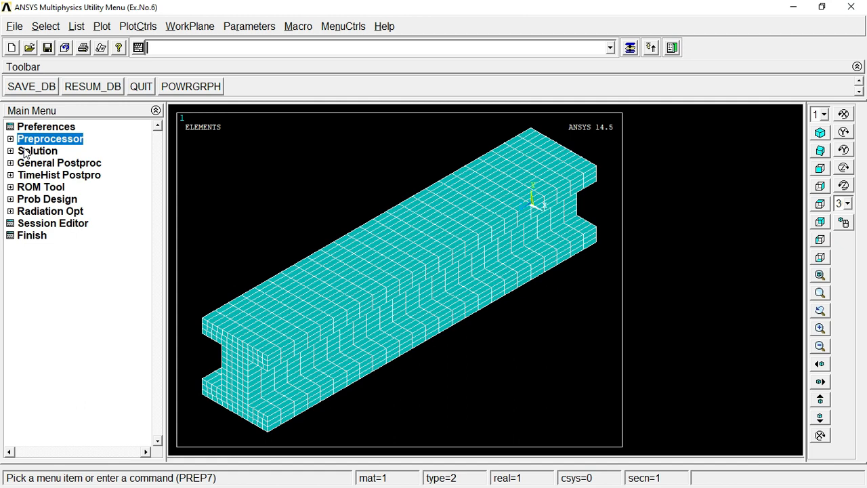
{"action": "left_click", "coordinate": [26, 151]}
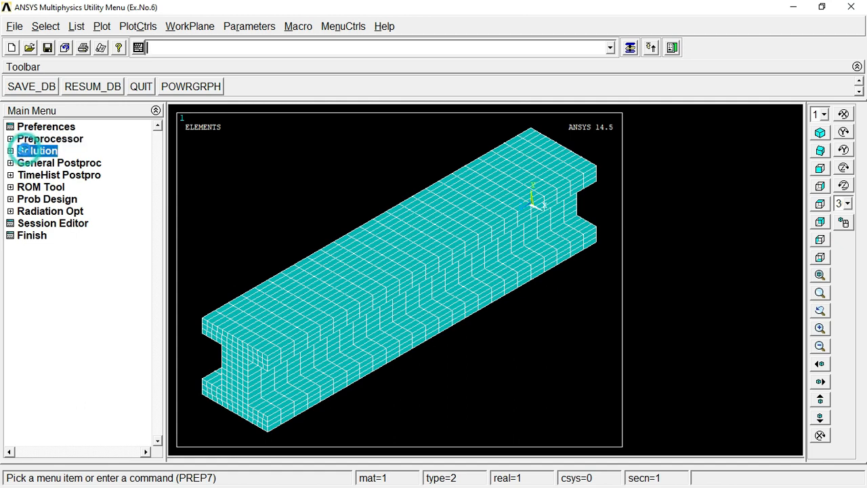
{"action": "left_click", "coordinate": [40, 165]}
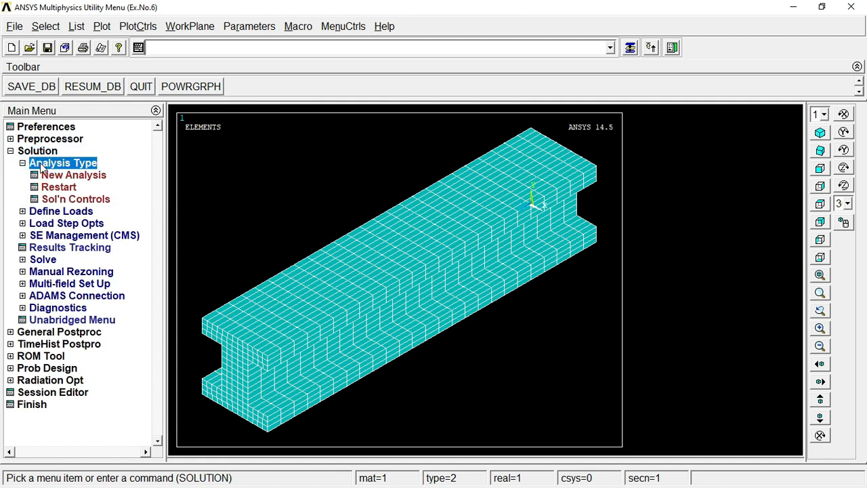
{"action": "left_click", "coordinate": [63, 176]}
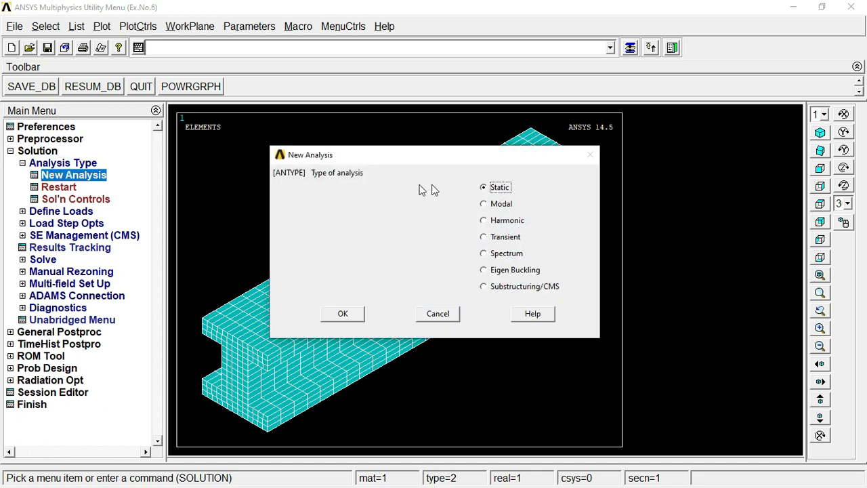
{"action": "left_click", "coordinate": [488, 205]}
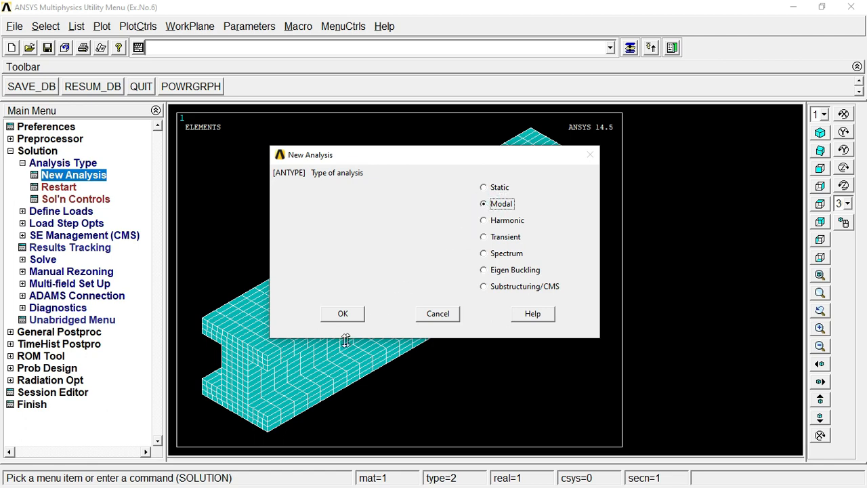
{"action": "left_click", "coordinate": [342, 317]}
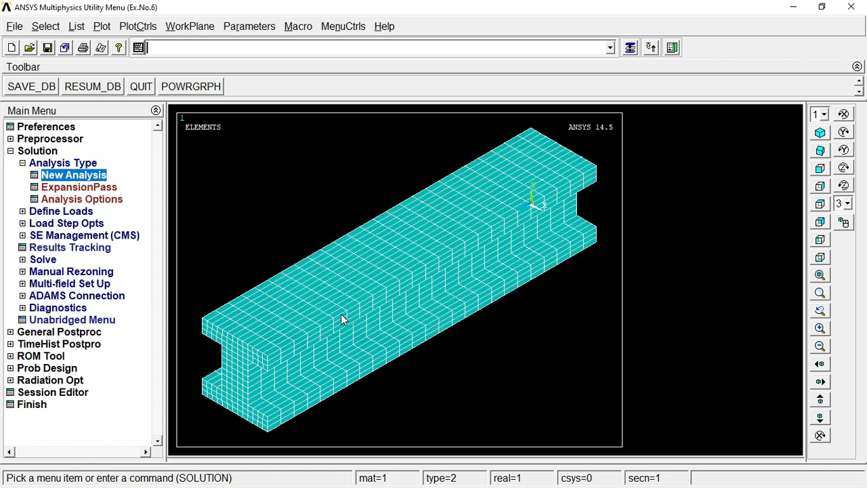
Step: Configure the modal analysis options with Block Lanczos extraction, 5 modes to extract and 5 modes to expand
{"action": "left_click", "coordinate": [105, 200]}
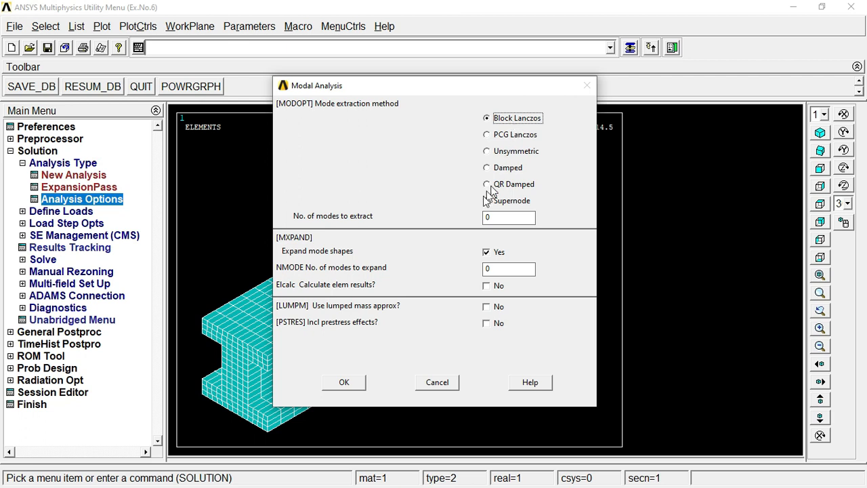
{"action": "double_click", "coordinate": [489, 217]}
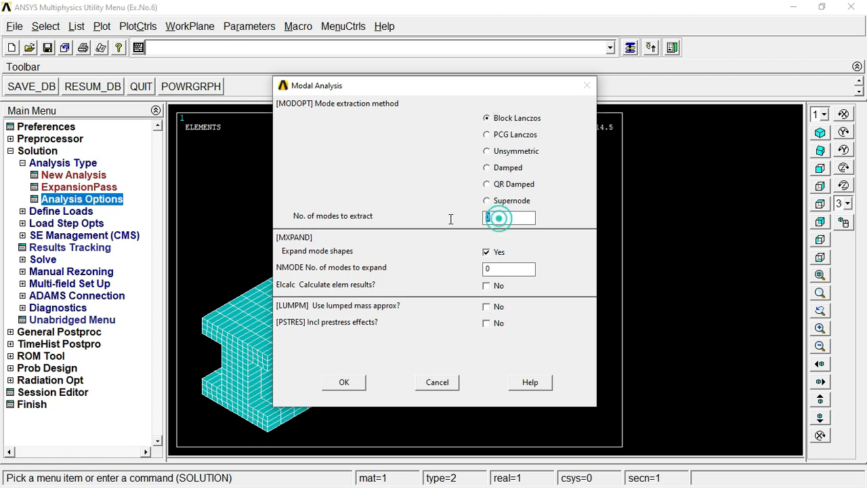
{"action": "type", "text": "5"}
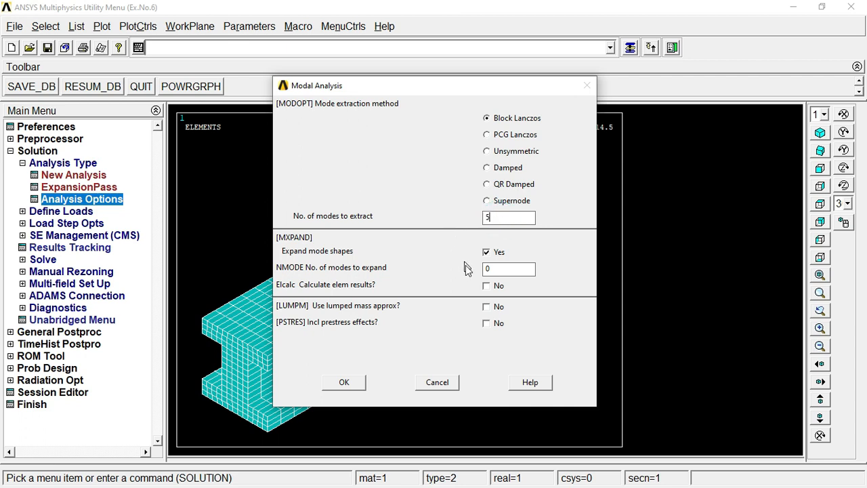
{"action": "double_click", "coordinate": [501, 271]}
{"action": "type", "text": "5"}
{"action": "left_click", "coordinate": [344, 382]}
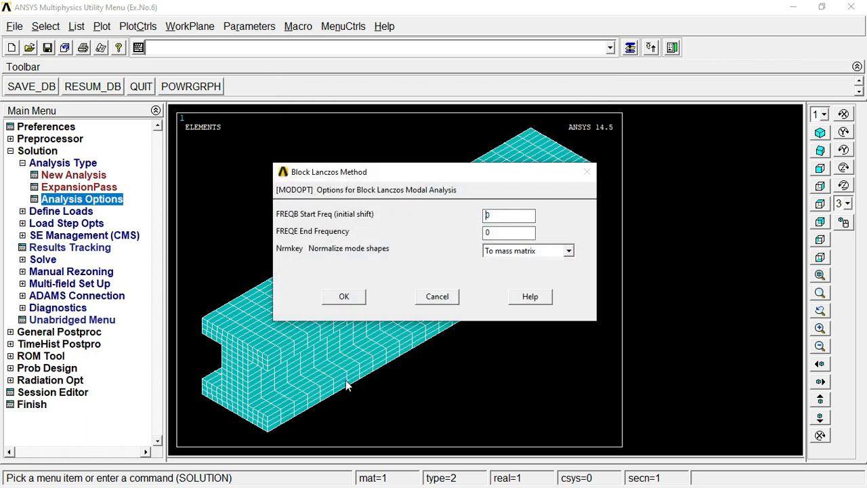
Step: Set the end frequency of the Block Lanczos method to 100
{"action": "double_click", "coordinate": [497, 232]}
{"action": "type", "text": "100"}
{"action": "left_click", "coordinate": [346, 297]}
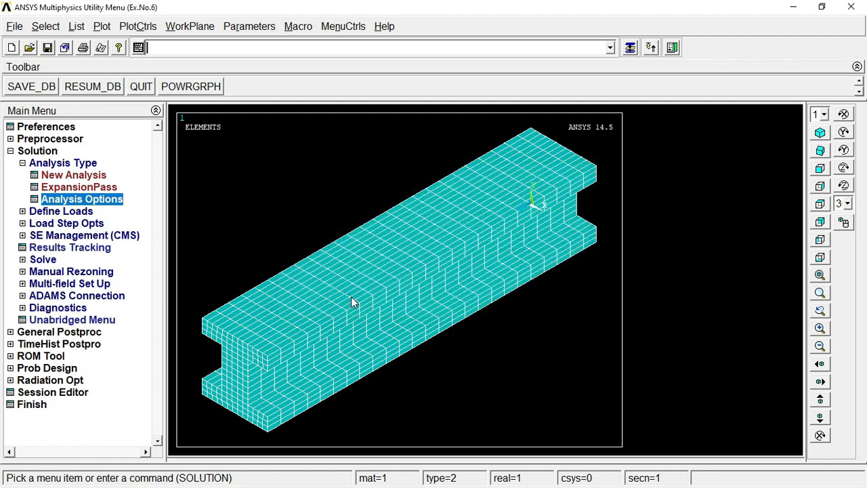
Step: Constrain all degrees of freedom on the I-shaped end area at the beam's origin with a displacement value of 0
{"action": "left_click", "coordinate": [22, 163]}
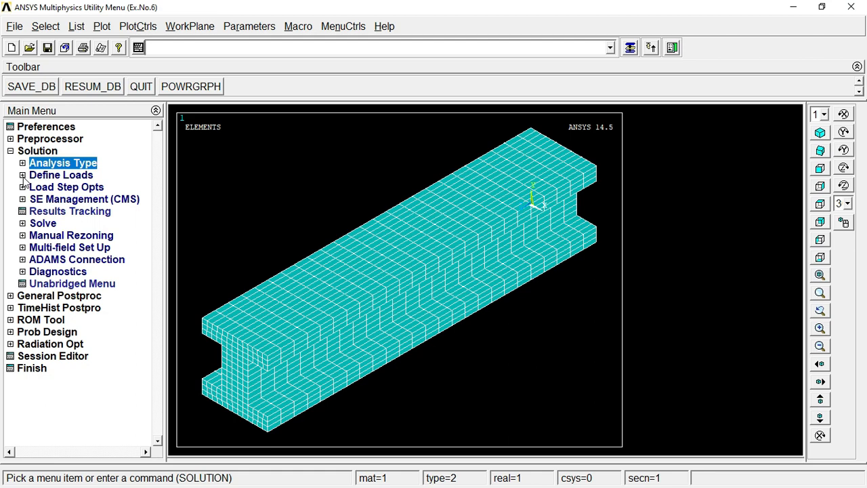
{"action": "left_click", "coordinate": [23, 175]}
{"action": "left_click", "coordinate": [35, 199]}
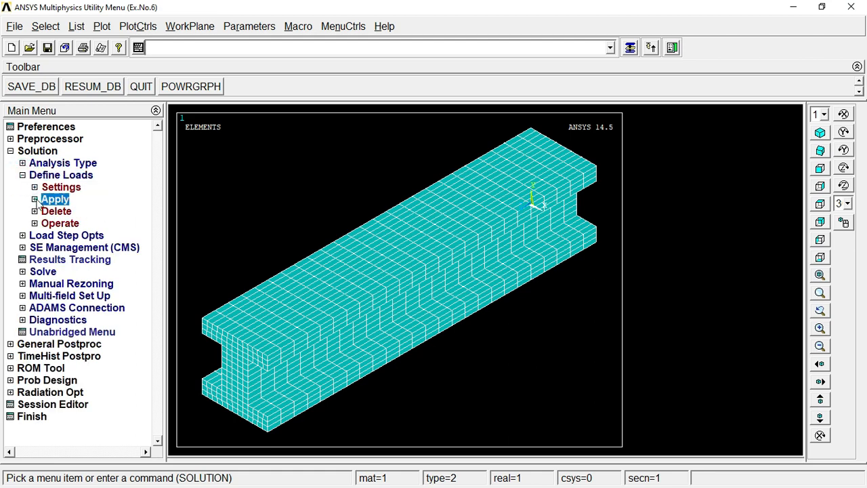
{"action": "left_click", "coordinate": [47, 212]}
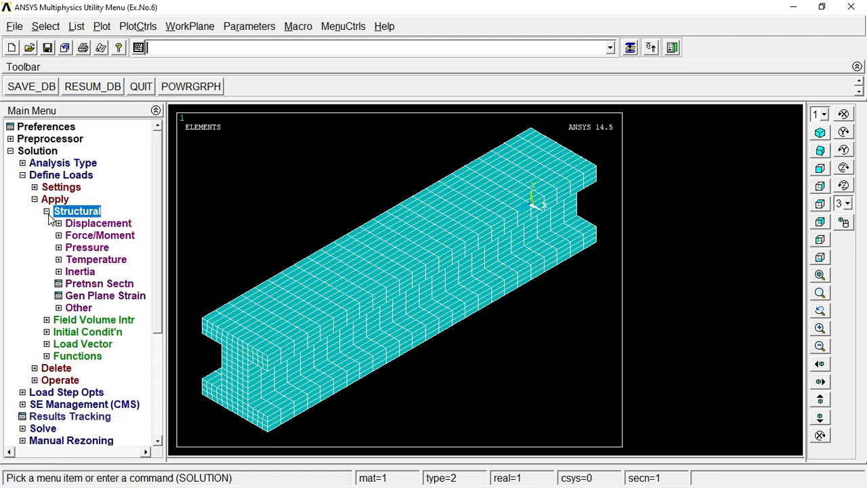
{"action": "left_click", "coordinate": [59, 224]}
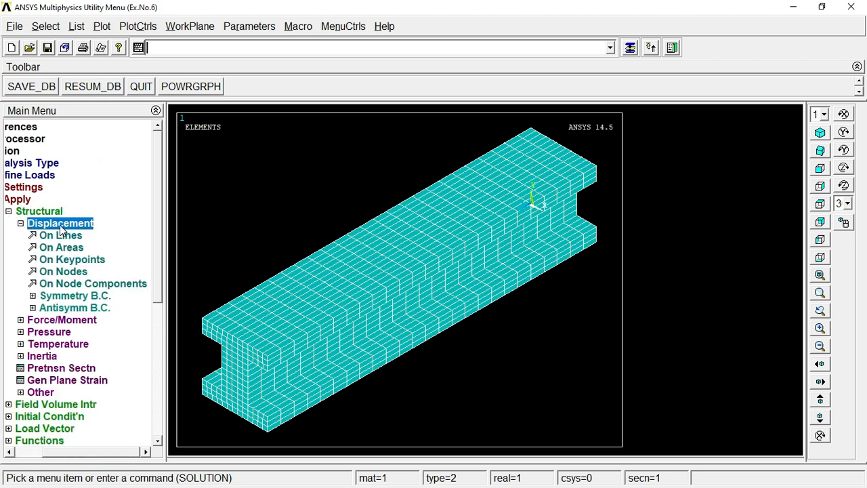
{"action": "left_click", "coordinate": [61, 247]}
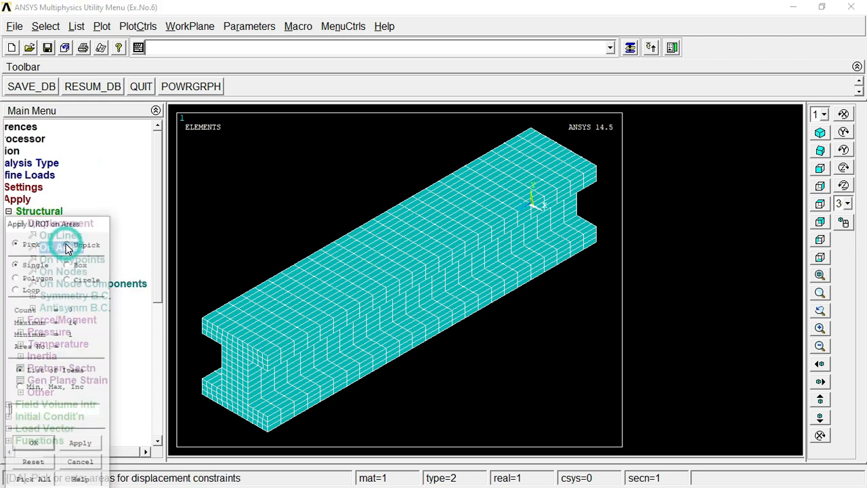
{"action": "left_click", "coordinate": [570, 176]}
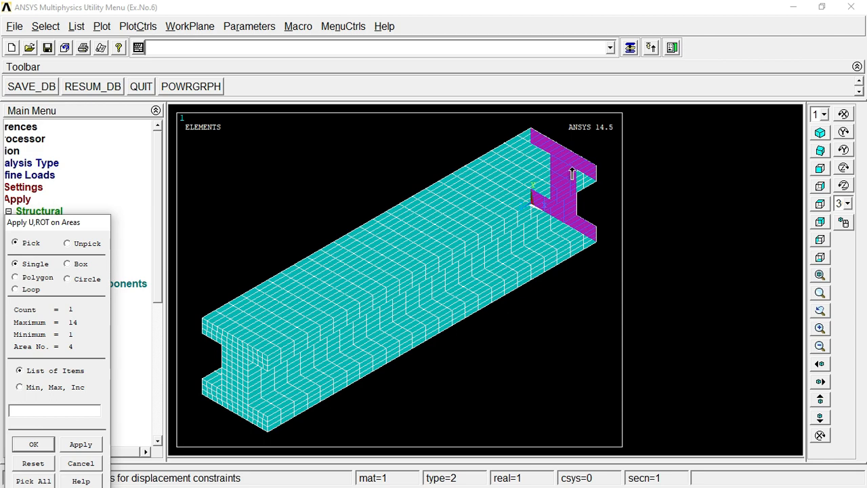
{"action": "left_click", "coordinate": [33, 444]}
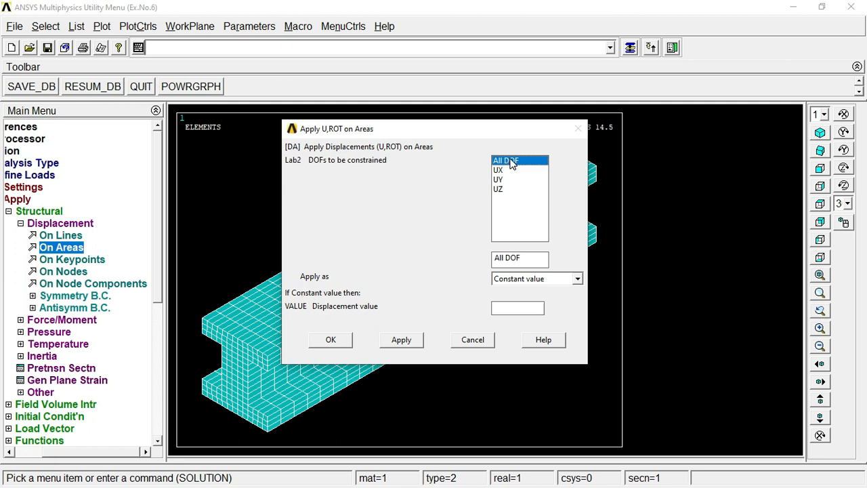
{"action": "left_click", "coordinate": [505, 308]}
{"action": "type", "text": "0"}
{"action": "left_click", "coordinate": [338, 341]}
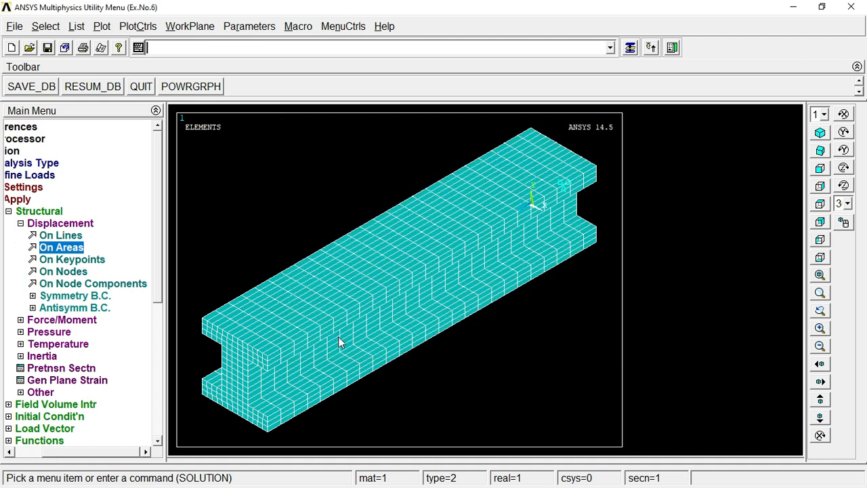
Step: Solve the current load step of the modal analysis and dismiss the status listing and completion note
{"action": "left_click", "coordinate": [39, 223]}
{"action": "left_click", "coordinate": [46, 211]}
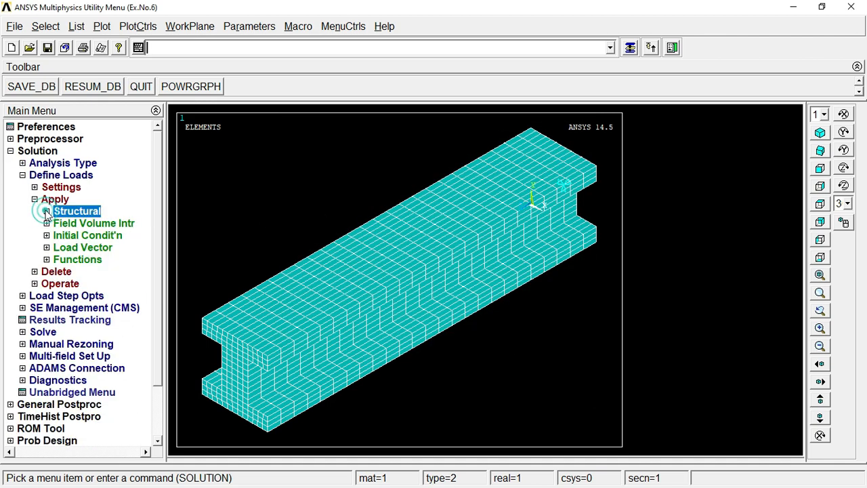
{"action": "left_click", "coordinate": [35, 199]}
{"action": "left_click", "coordinate": [22, 174]}
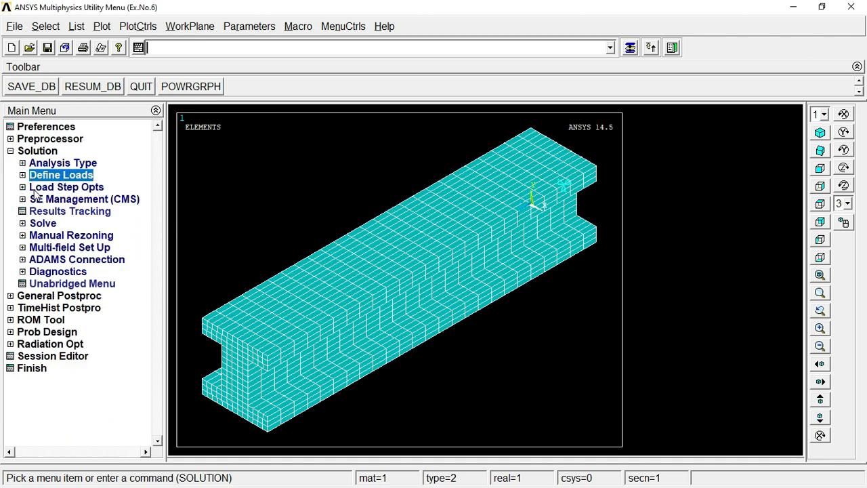
{"action": "left_click", "coordinate": [44, 224]}
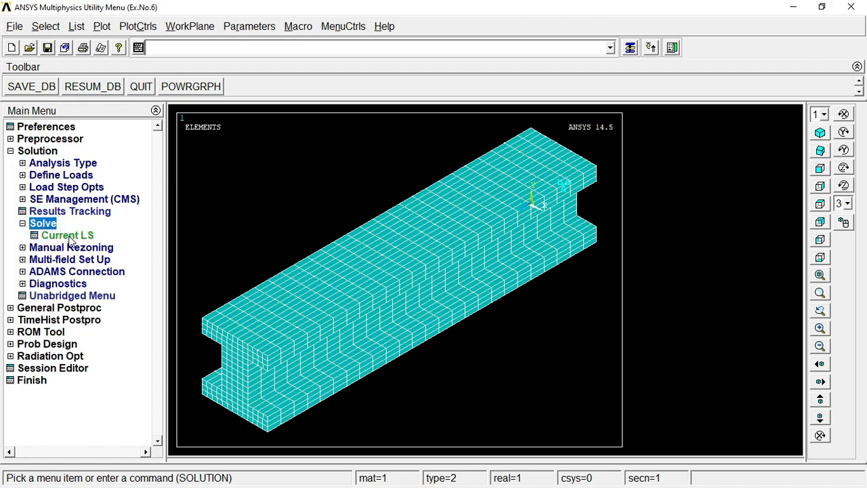
{"action": "left_click", "coordinate": [68, 236]}
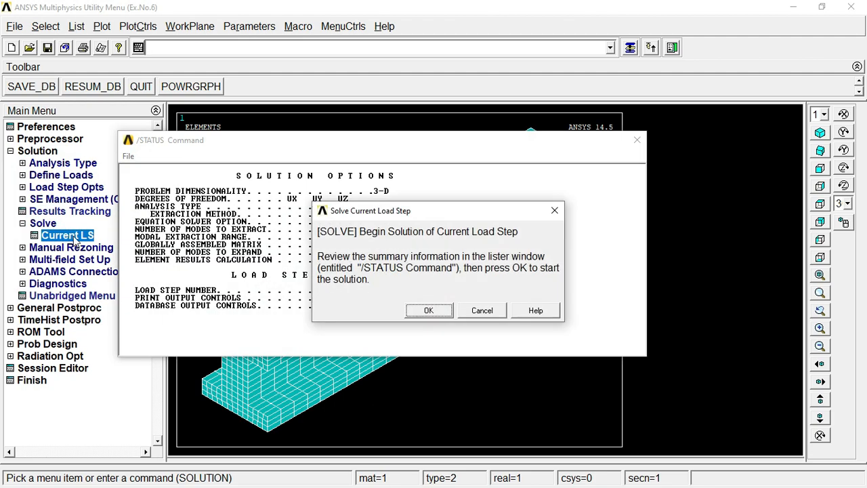
{"action": "left_click", "coordinate": [640, 140]}
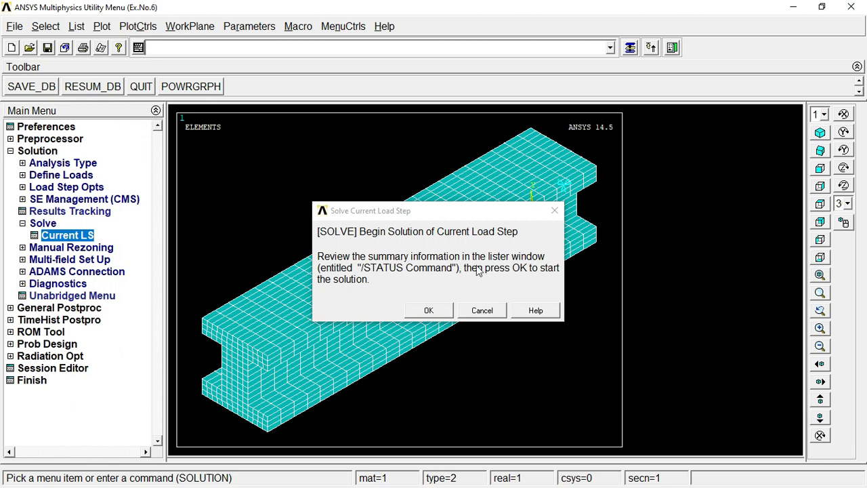
{"action": "left_click", "coordinate": [429, 312]}
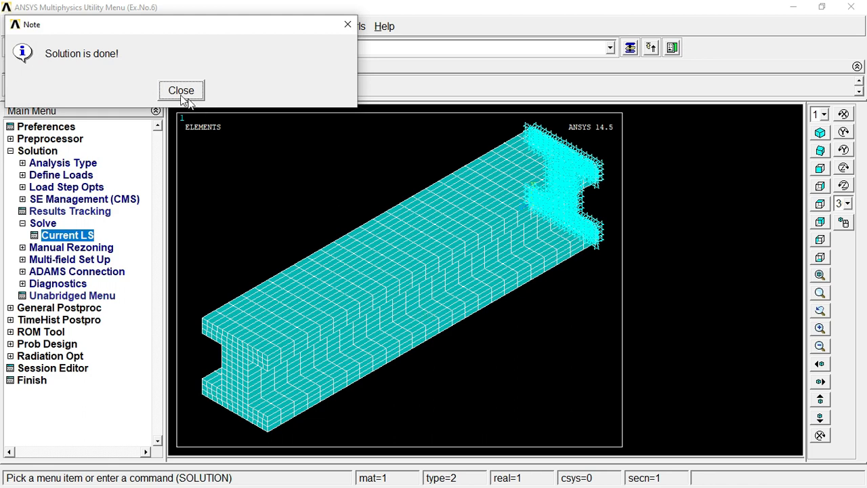
{"action": "left_click", "coordinate": [181, 91]}
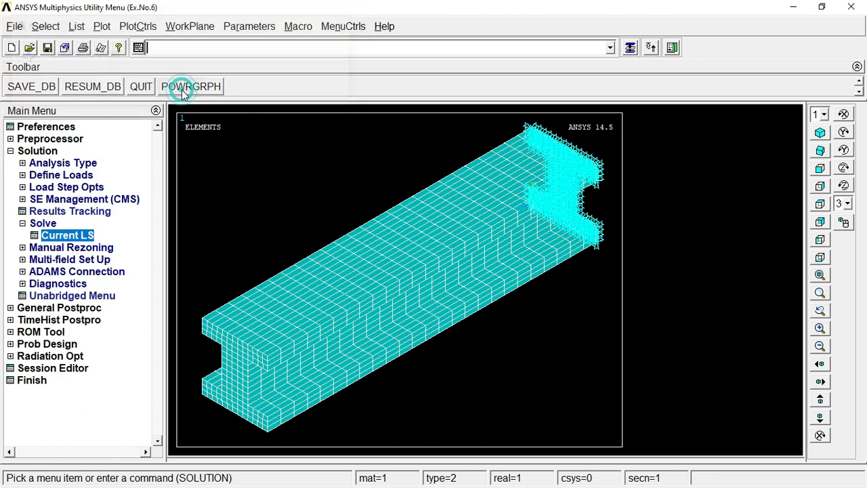
Step: Read the first set of the modal results in the general postprocessor
{"action": "left_click", "coordinate": [30, 152]}
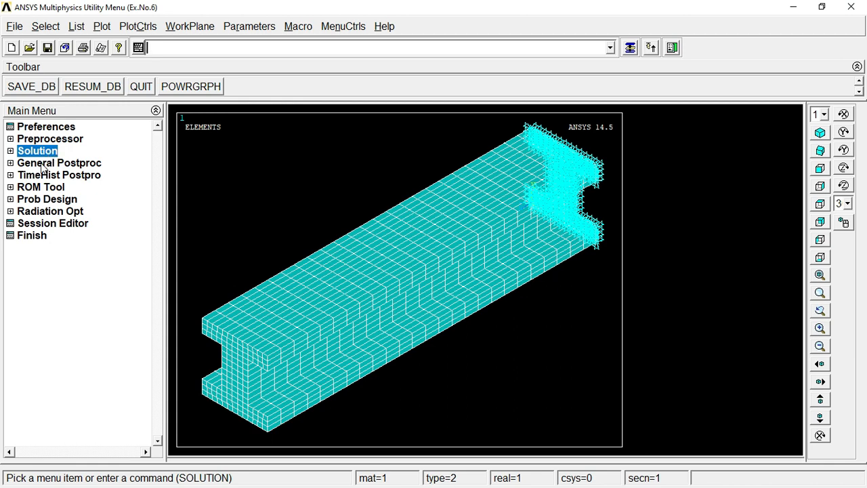
{"action": "left_click", "coordinate": [42, 164]}
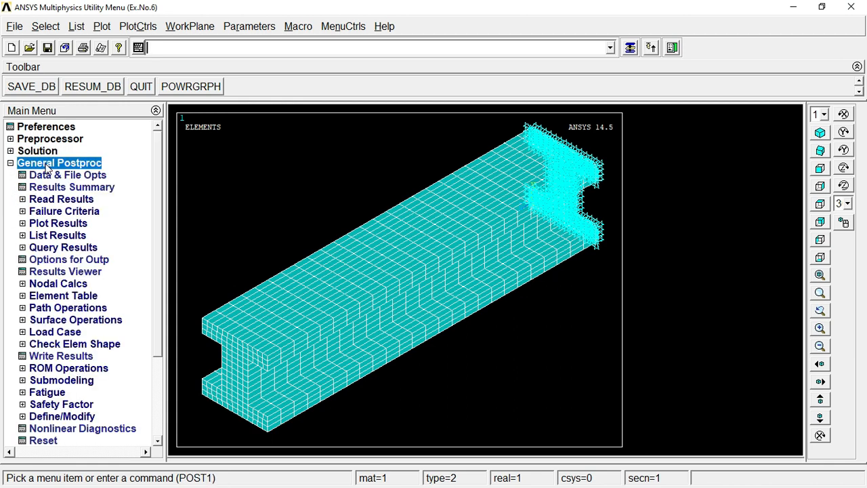
{"action": "left_click", "coordinate": [35, 200]}
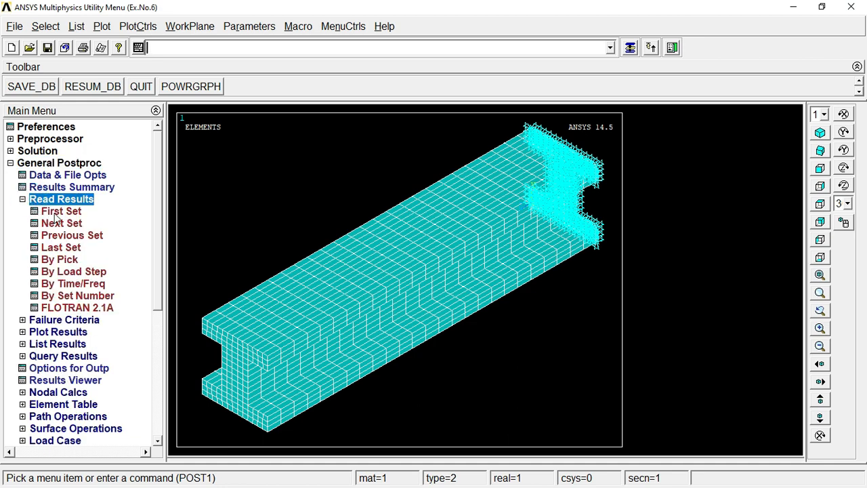
{"action": "left_click", "coordinate": [60, 213]}
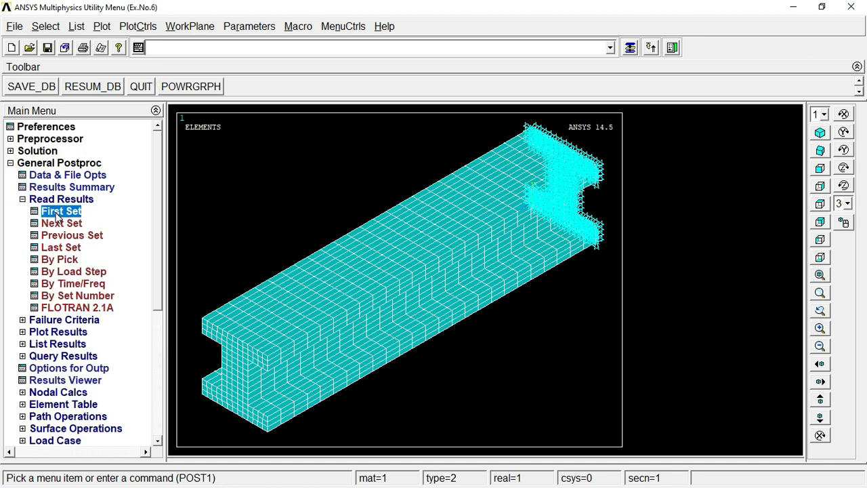
Step: Plot the deformed shape of the first mode together with the undeformed beam
{"action": "left_click", "coordinate": [48, 333]}
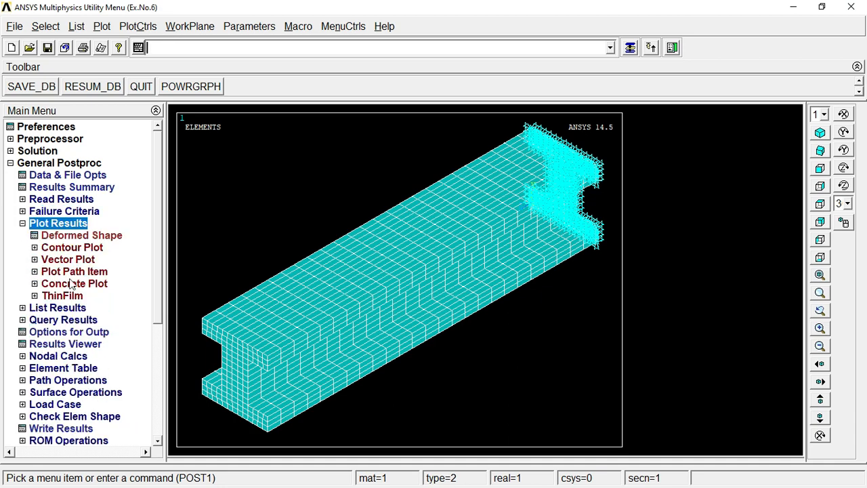
{"action": "left_click", "coordinate": [78, 236]}
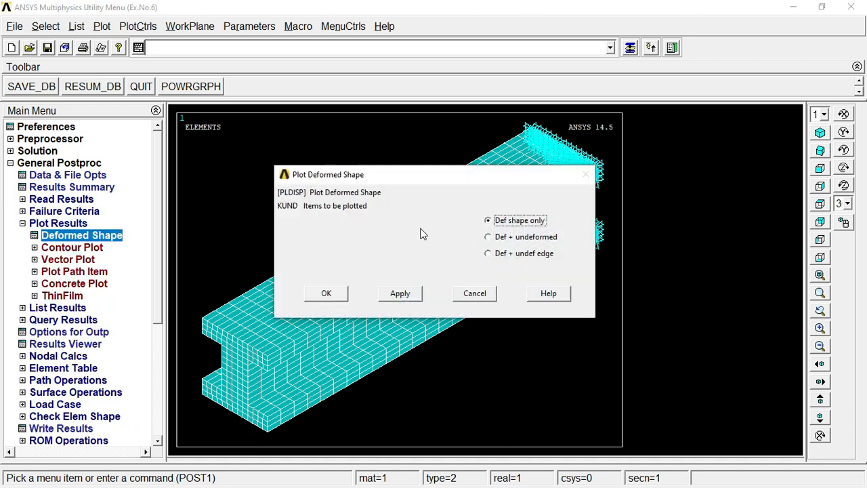
{"action": "left_click", "coordinate": [499, 238]}
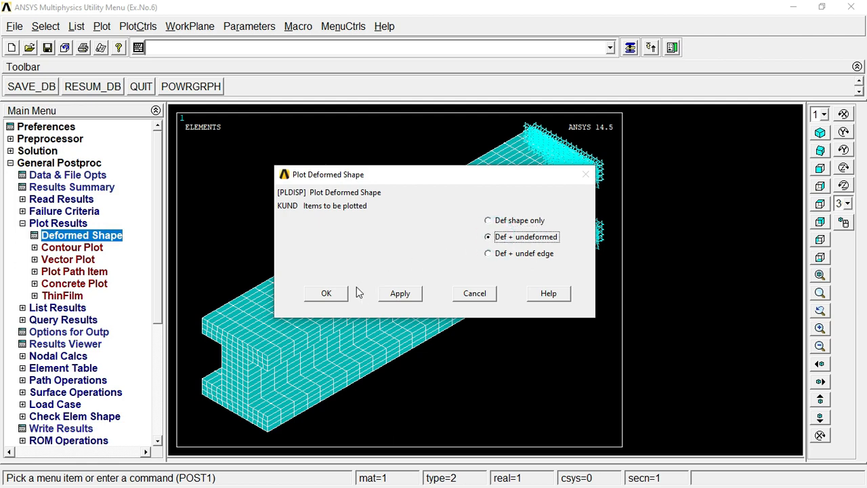
{"action": "left_click", "coordinate": [326, 295]}
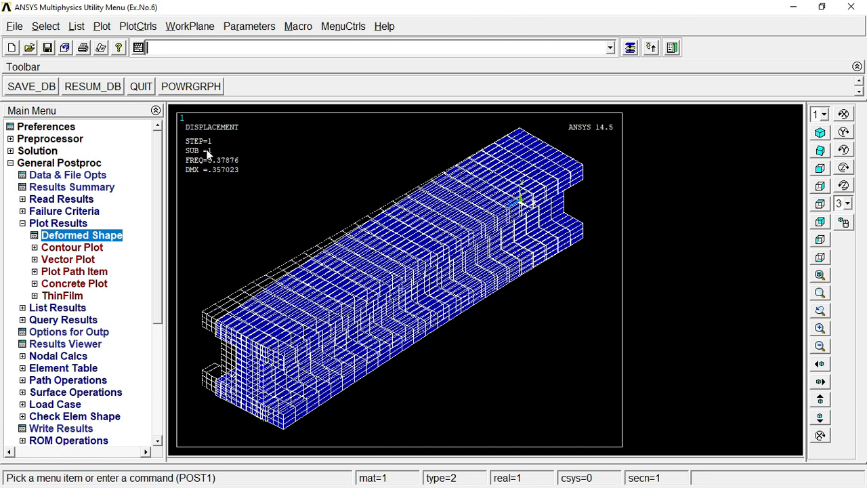
Step: Export the first mode's deformed-shape plot as an inverted white/black Enhanced Metafile named Set1 in the Ex.No6 folder
{"action": "left_click", "coordinate": [137, 26]}
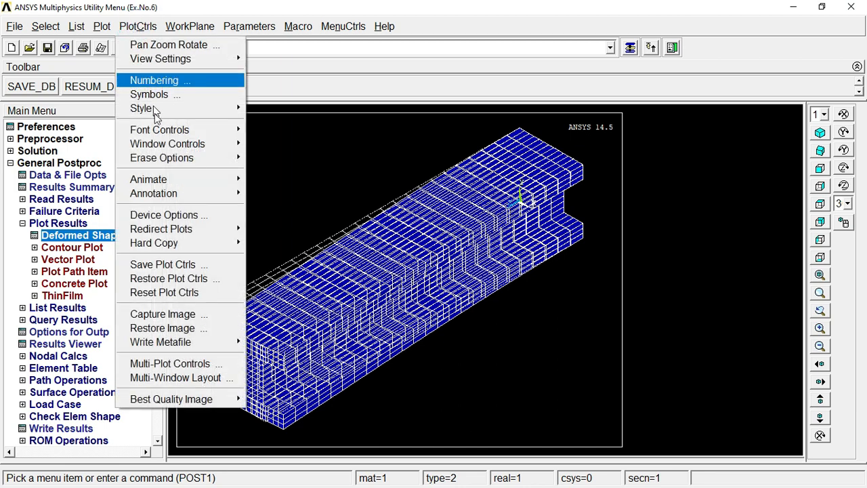
{"action": "mouse_move", "coordinate": [206, 345]}
{"action": "left_click", "coordinate": [273, 353]}
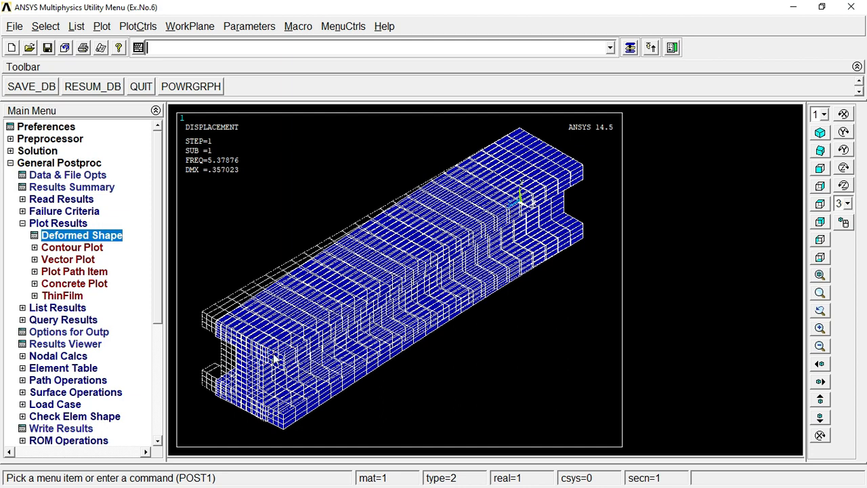
{"action": "double_click", "coordinate": [147, 228]}
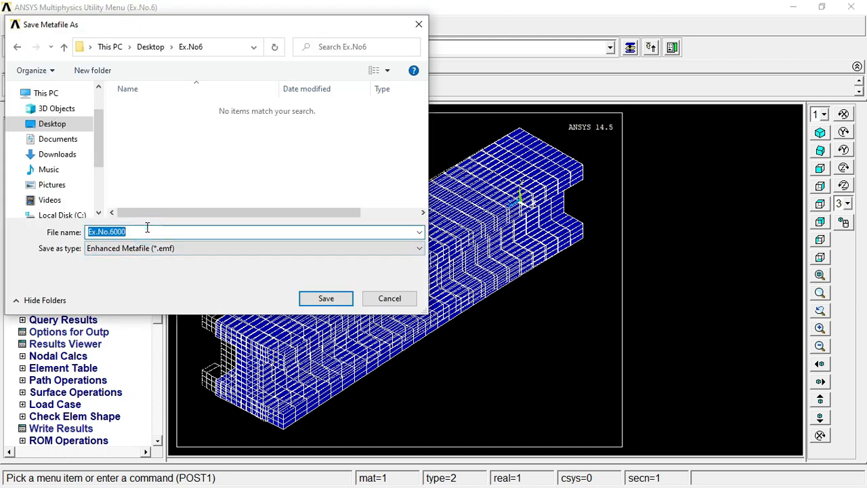
{"action": "key", "text": "BackSpace"}
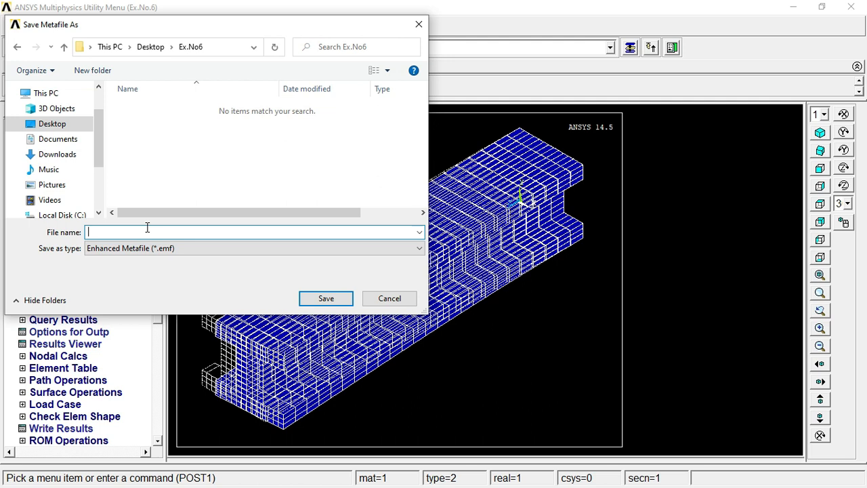
{"action": "type", "text": "Set1"}
{"action": "left_click", "coordinate": [327, 300]}
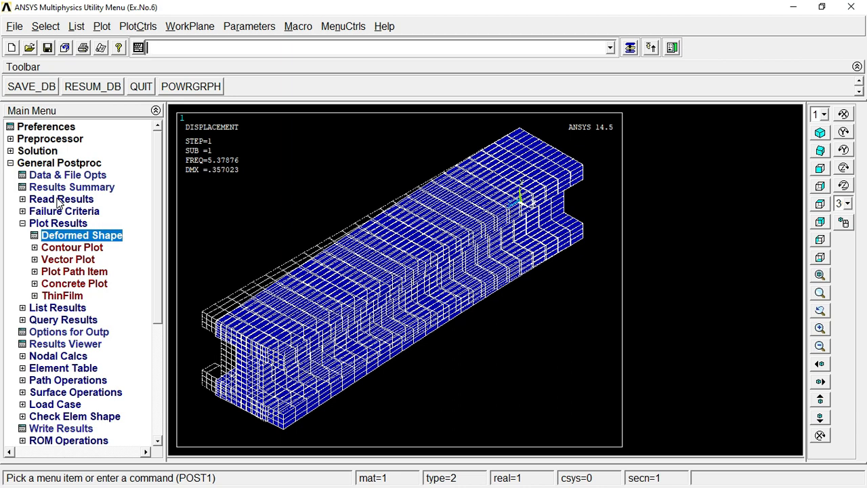
Step: Read the next result set and replot the beam to show the second mode shape
{"action": "left_click", "coordinate": [59, 200]}
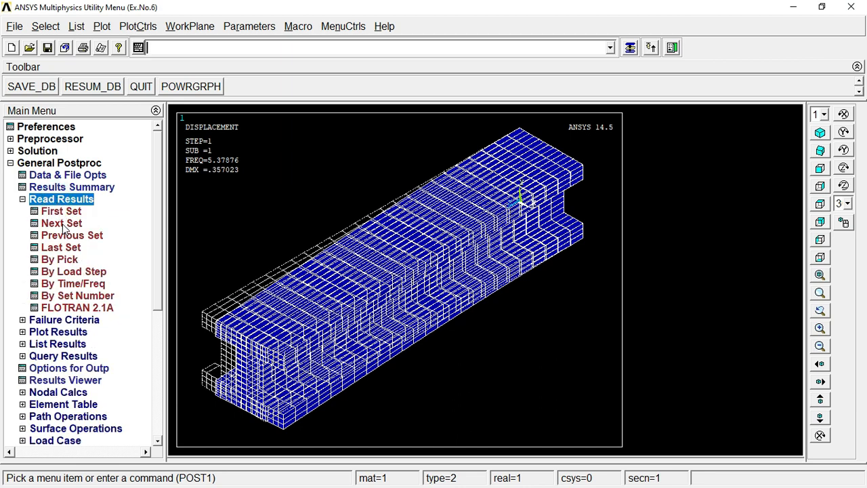
{"action": "left_click", "coordinate": [62, 224]}
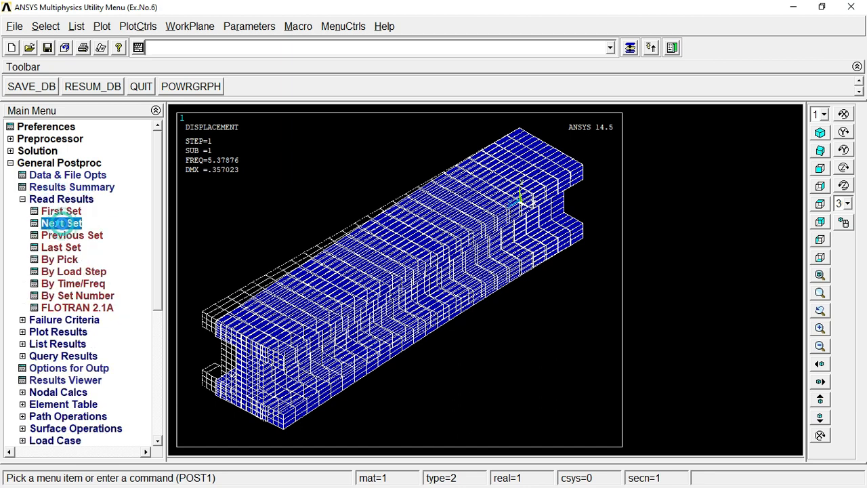
{"action": "right_click", "coordinate": [338, 192]}
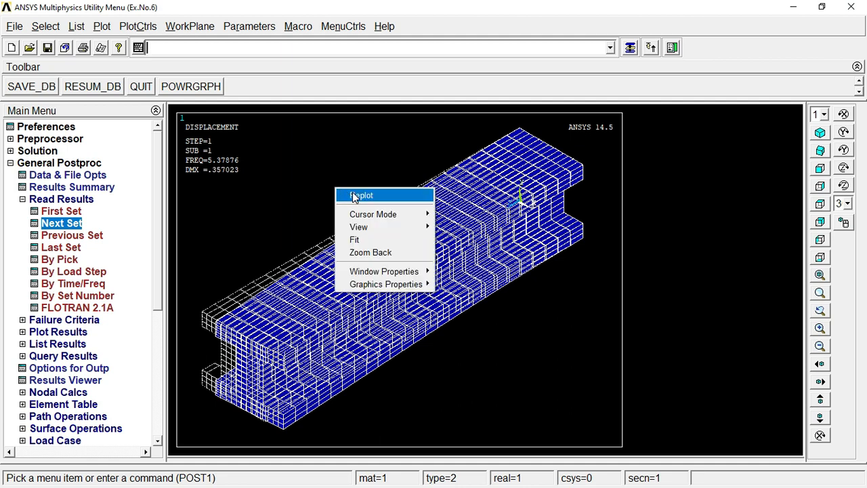
{"action": "left_click", "coordinate": [352, 193]}
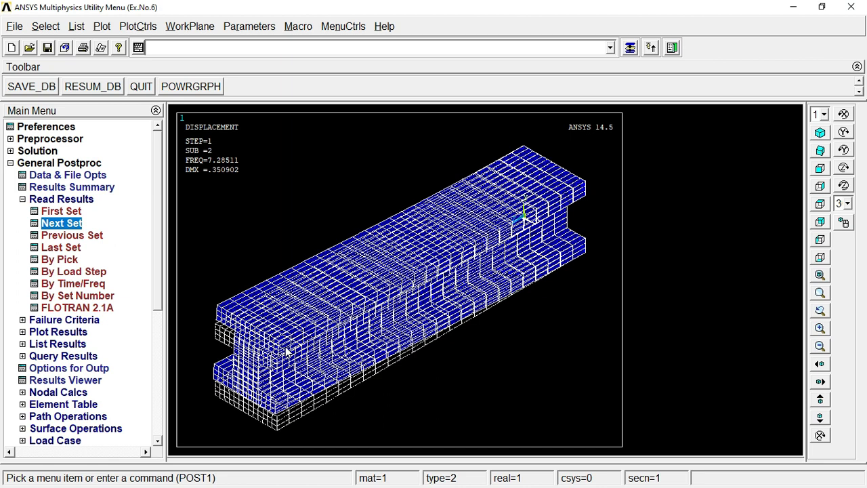
Step: Export the second mode's plot with inverted white/black as a Windows Metafile (*.wmf) named Set2
{"action": "left_click", "coordinate": [130, 27]}
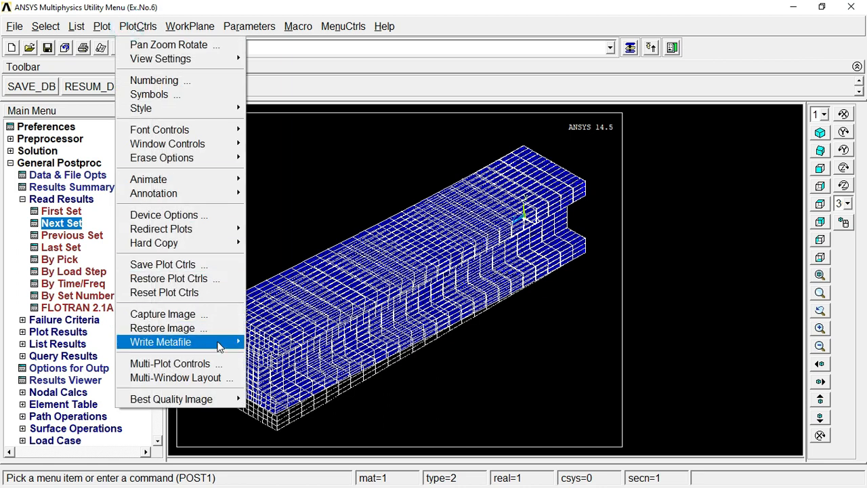
{"action": "mouse_move", "coordinate": [221, 346]}
{"action": "left_click", "coordinate": [286, 355]}
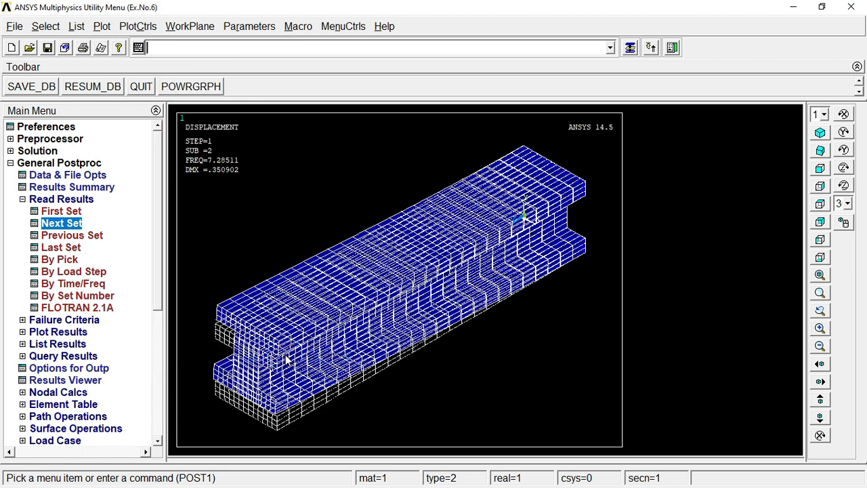
{"action": "left_click", "coordinate": [210, 250]}
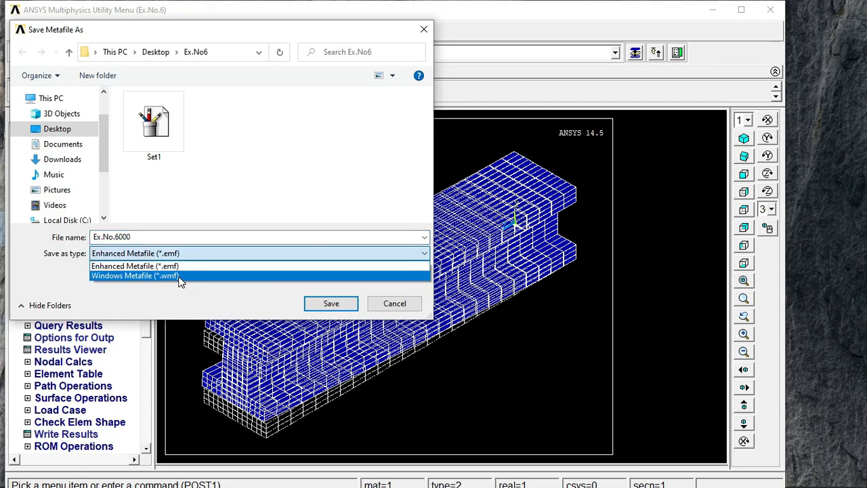
{"action": "left_click", "coordinate": [185, 278]}
{"action": "double_click", "coordinate": [150, 237]}
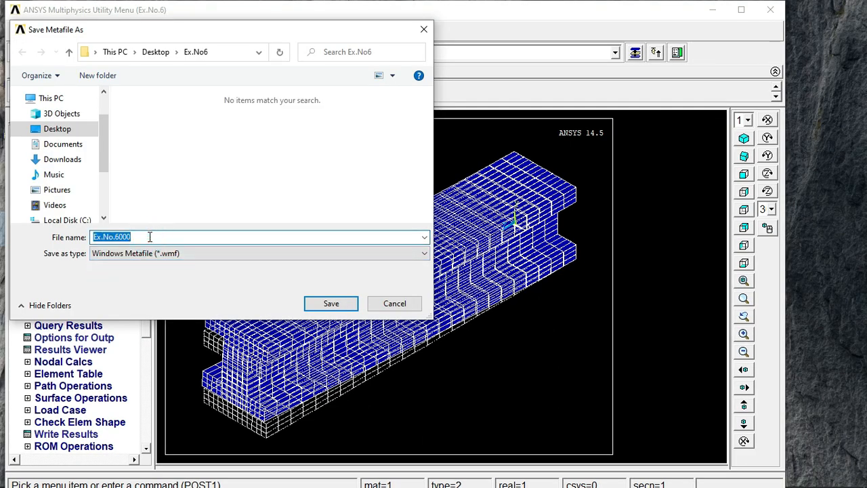
{"action": "key", "text": "BackSpace"}
{"action": "type", "text": "Se"}
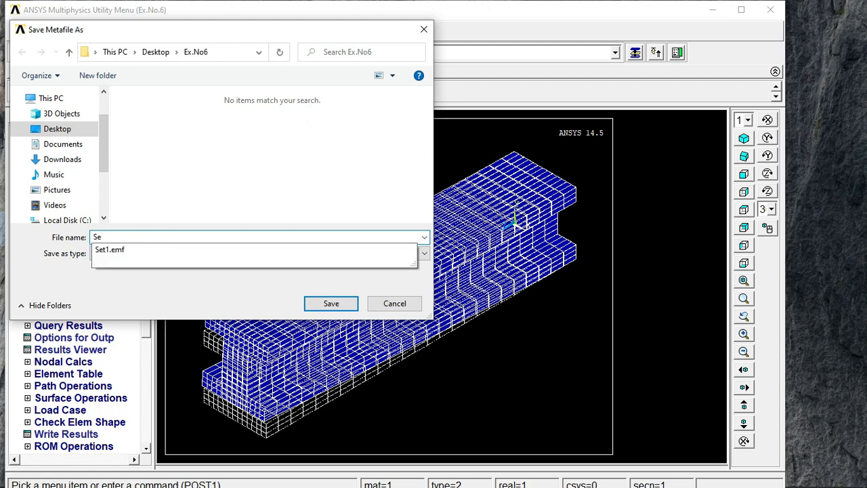
{"action": "type", "text": "t2"}
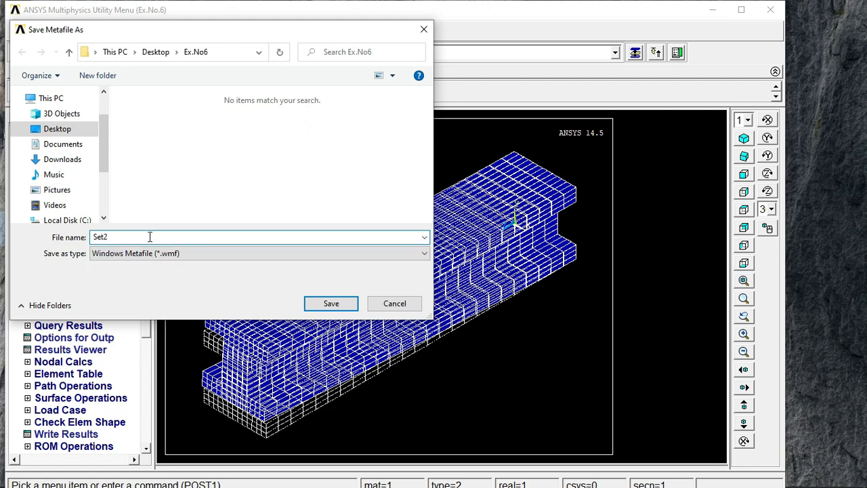
{"action": "left_click", "coordinate": [331, 304]}
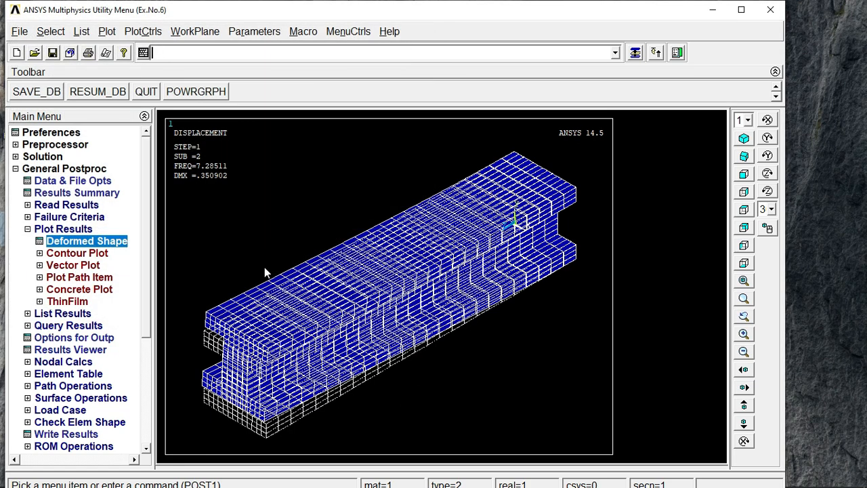
Step: Read data set 3 by picking it from the available result sets, and replot the beam's mode shape
{"action": "left_click", "coordinate": [50, 206]}
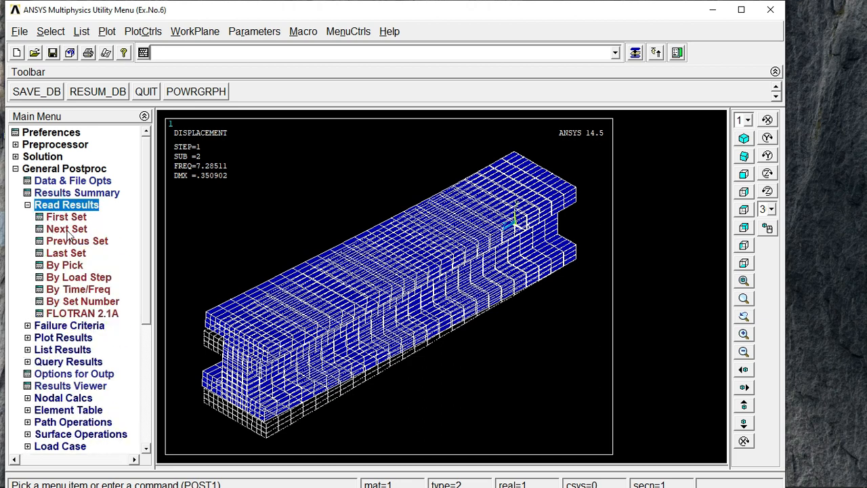
{"action": "left_click", "coordinate": [66, 268]}
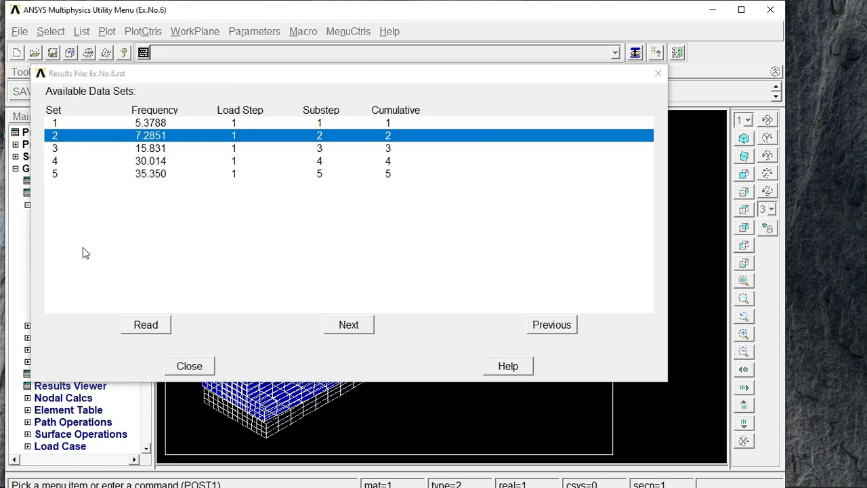
{"action": "left_click", "coordinate": [148, 151]}
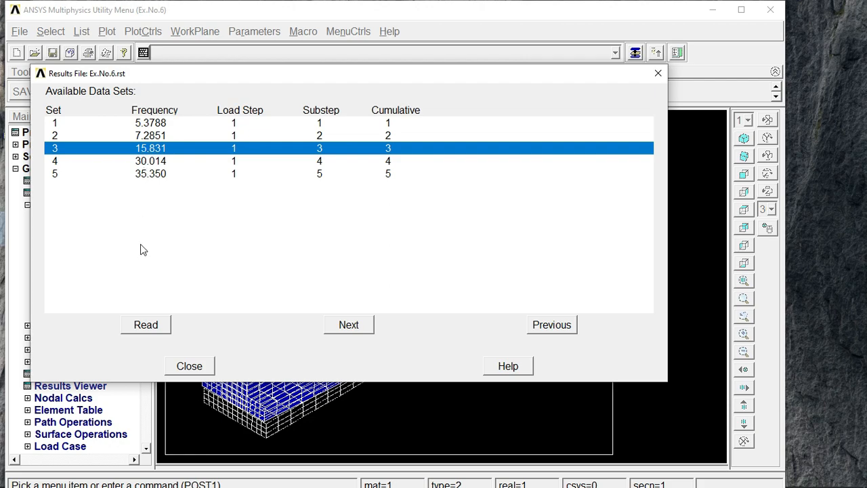
{"action": "left_click", "coordinate": [147, 325]}
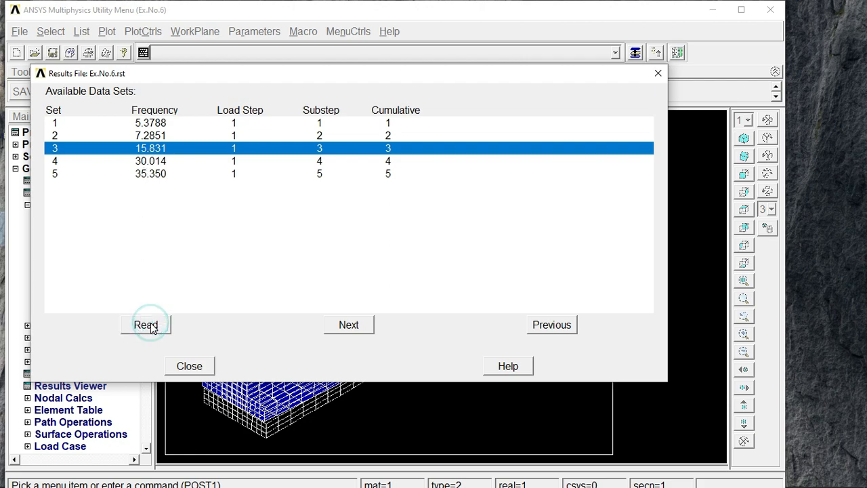
{"action": "left_click", "coordinate": [190, 367]}
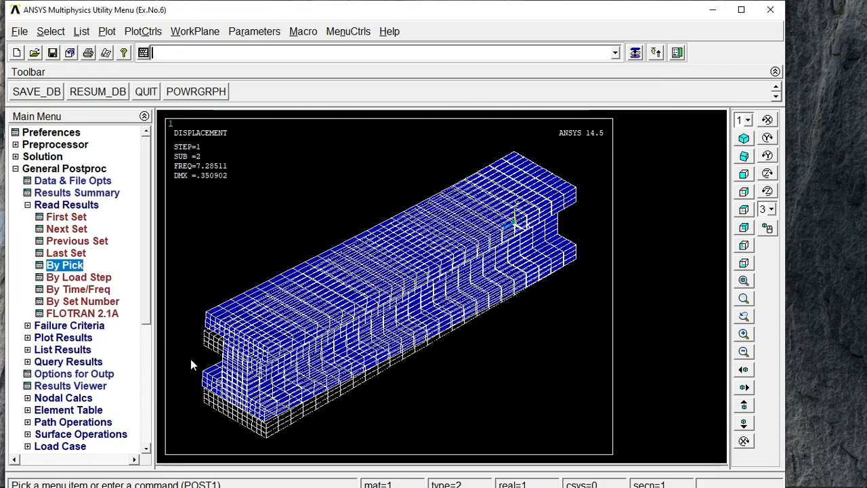
{"action": "right_click", "coordinate": [285, 207]}
{"action": "left_click", "coordinate": [294, 212]}
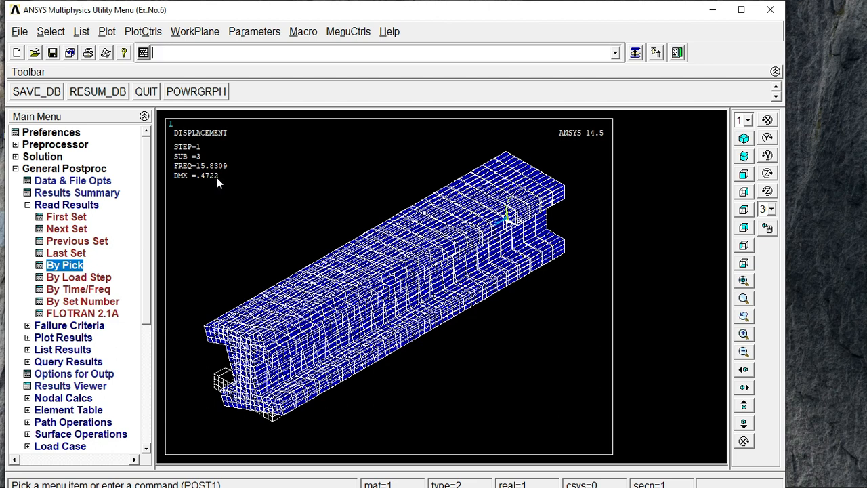
Step: Export the third mode's plot with inverted white/black as an Enhanced Metafile named Set3
{"action": "left_click", "coordinate": [143, 32]}
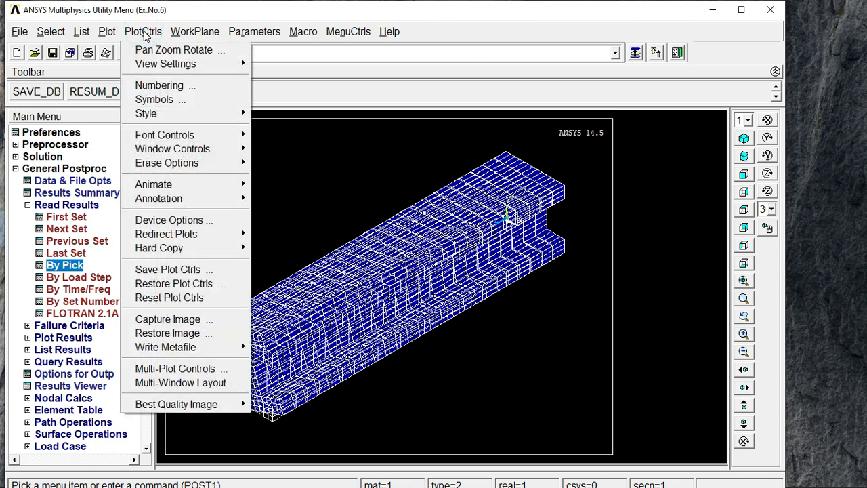
{"action": "mouse_move", "coordinate": [195, 349]}
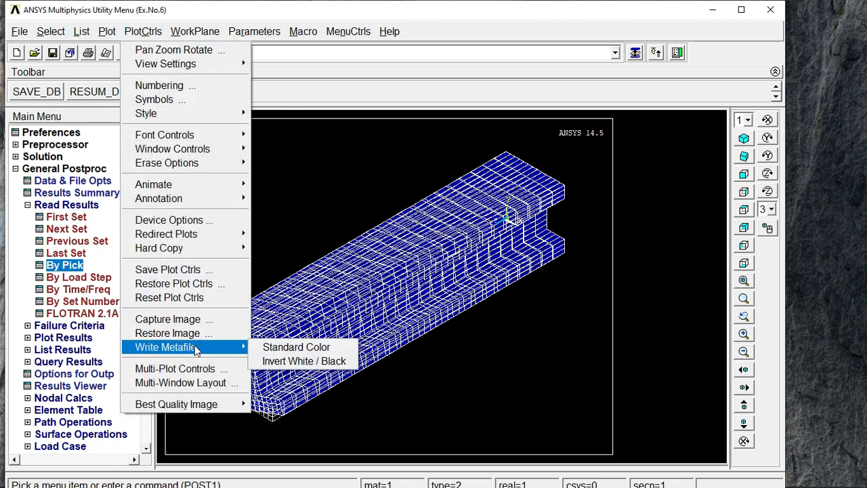
{"action": "left_click", "coordinate": [302, 361]}
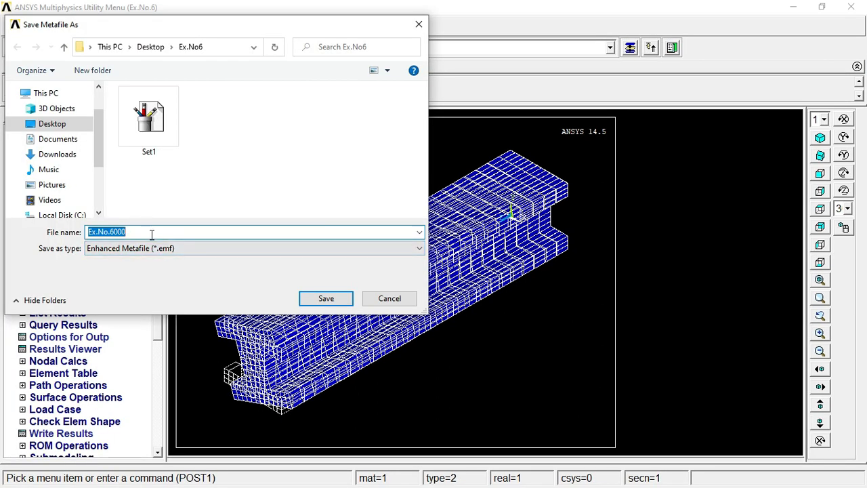
{"action": "key", "text": "BackSpace"}
{"action": "type", "text": "S"}
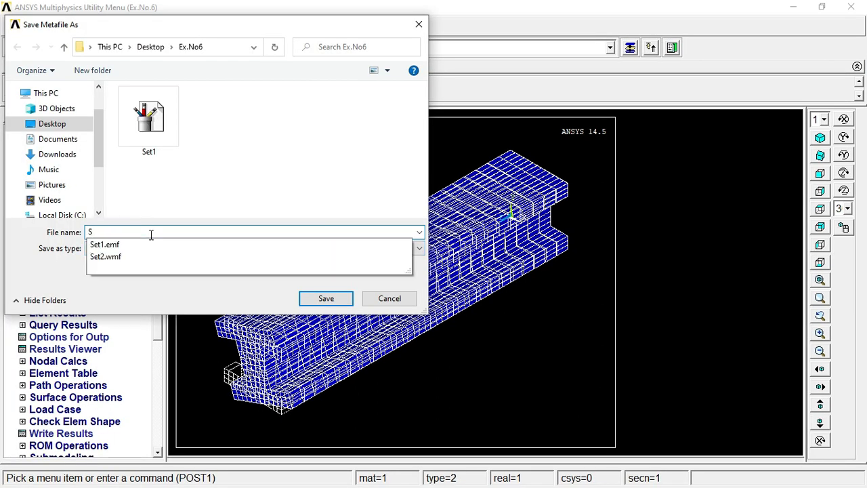
{"action": "type", "text": "et3"}
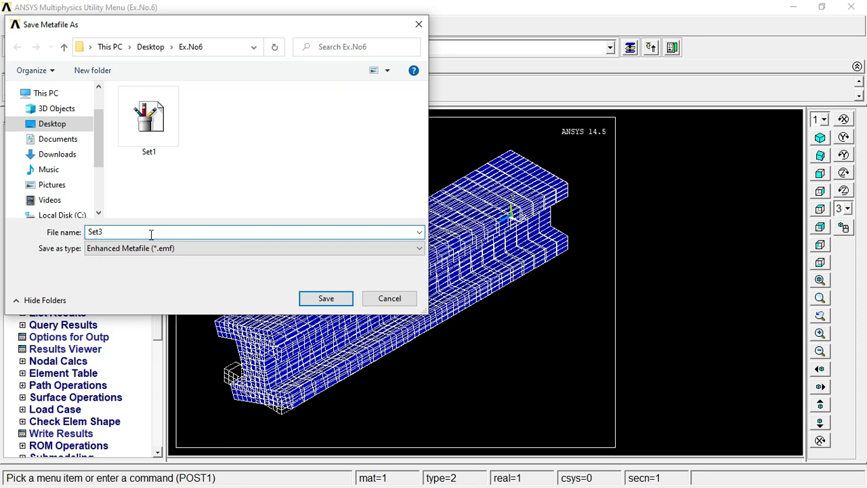
{"action": "key", "text": "Return"}
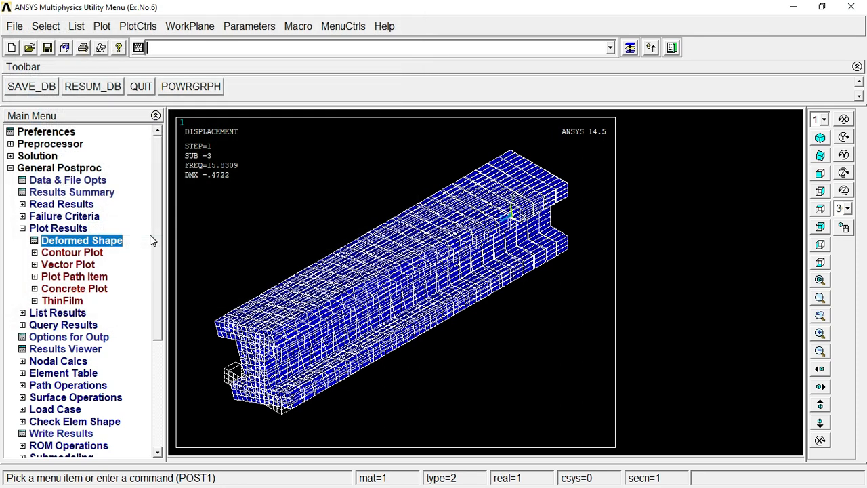
Step: Read data set 4 by picking it from the available result sets, and replot the beam's mode shape
{"action": "double_click", "coordinate": [59, 229]}
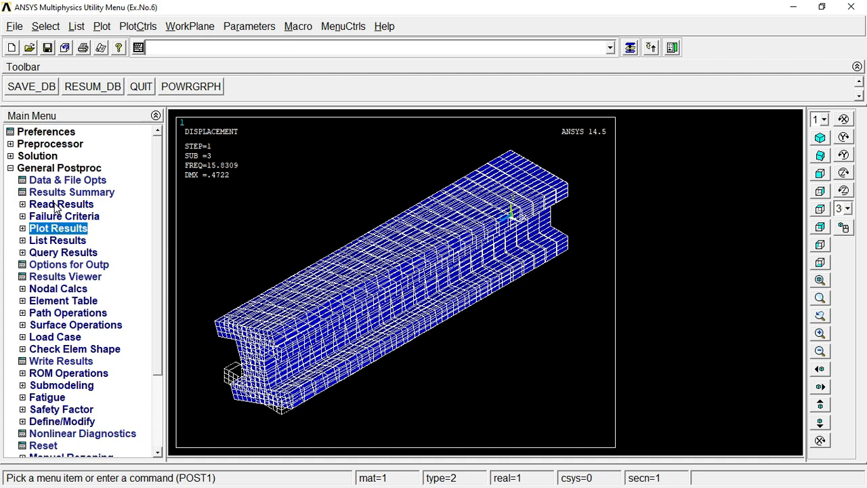
{"action": "double_click", "coordinate": [60, 205]}
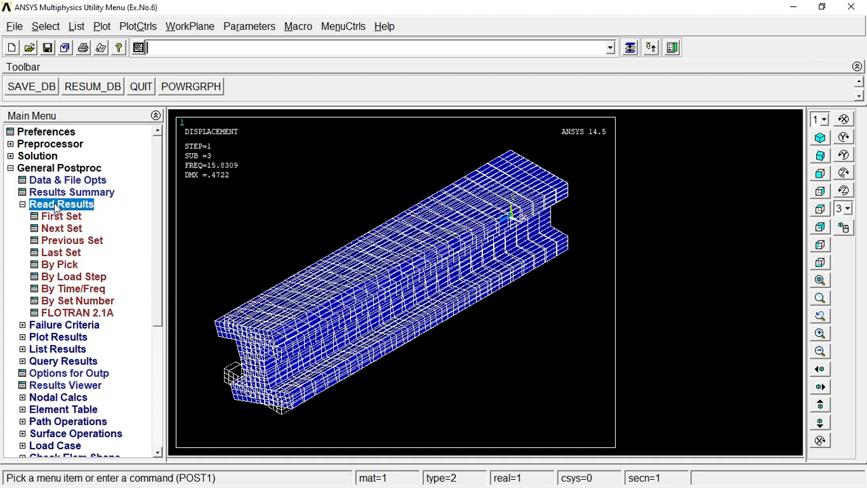
{"action": "left_click", "coordinate": [60, 265]}
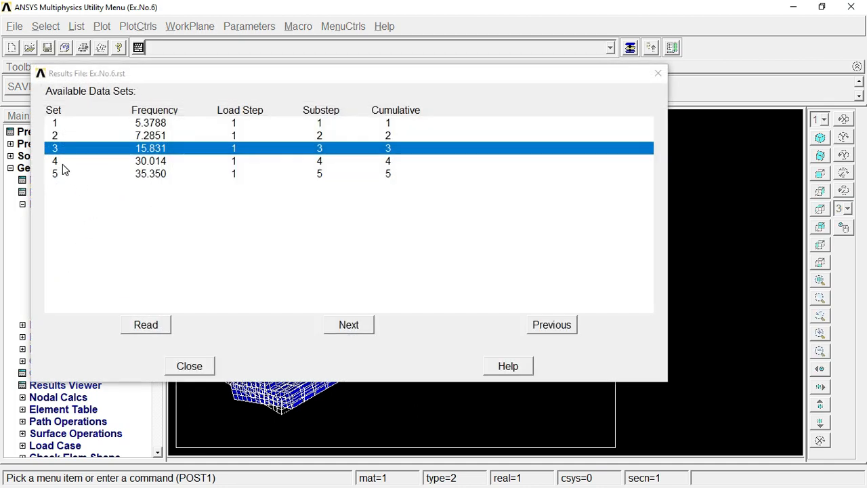
{"action": "left_click", "coordinate": [63, 163]}
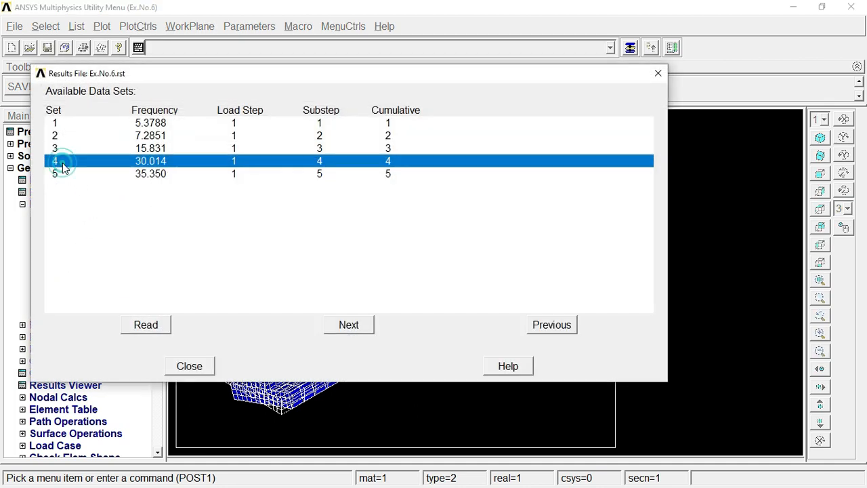
{"action": "left_click", "coordinate": [155, 328]}
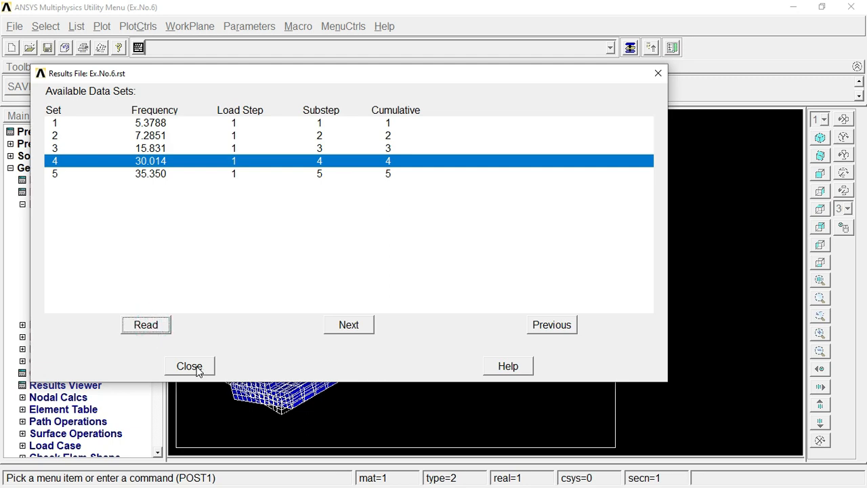
{"action": "left_click", "coordinate": [190, 367]}
{"action": "right_click", "coordinate": [299, 241]}
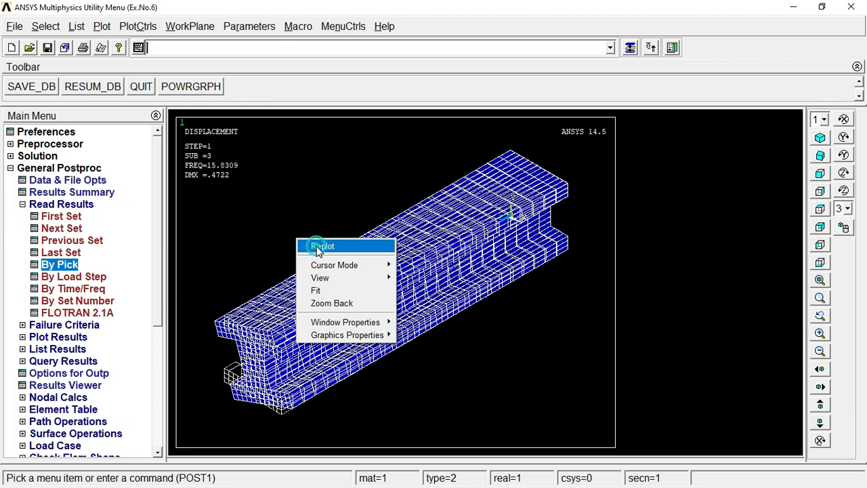
{"action": "left_click", "coordinate": [322, 246]}
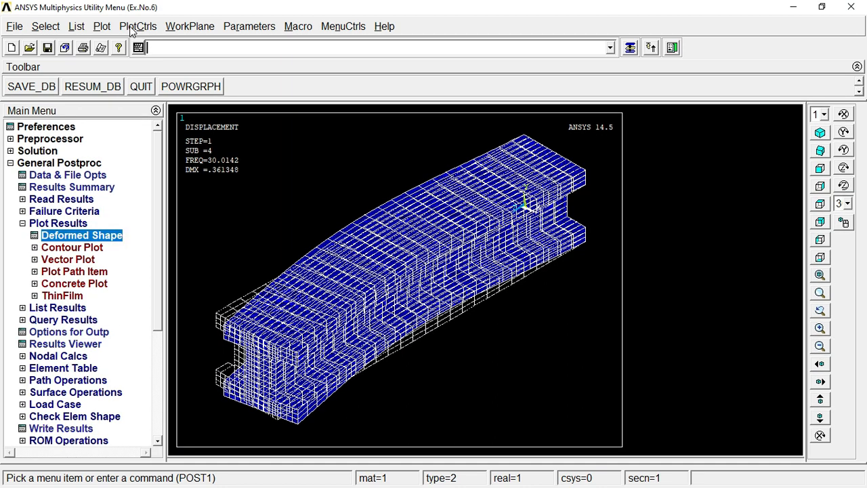
Step: Export the fourth mode's plot with inverted white/black as an Enhanced Metafile named Set4
{"action": "left_click", "coordinate": [133, 28]}
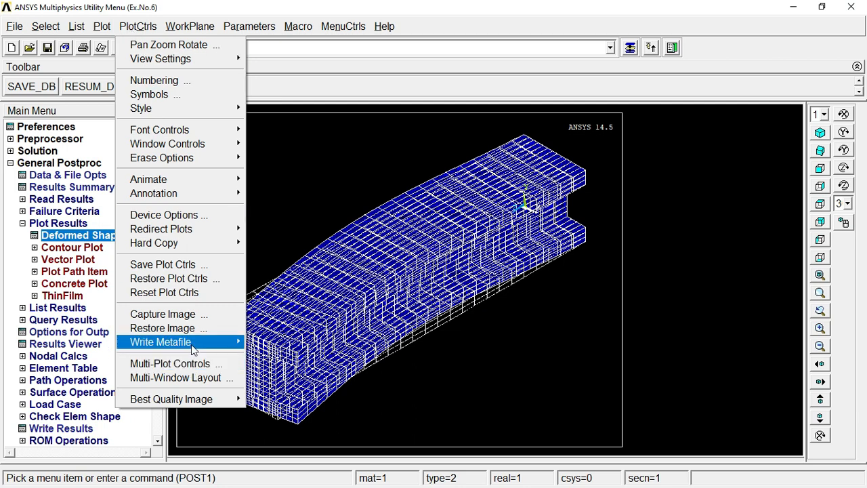
{"action": "mouse_move", "coordinate": [191, 344]}
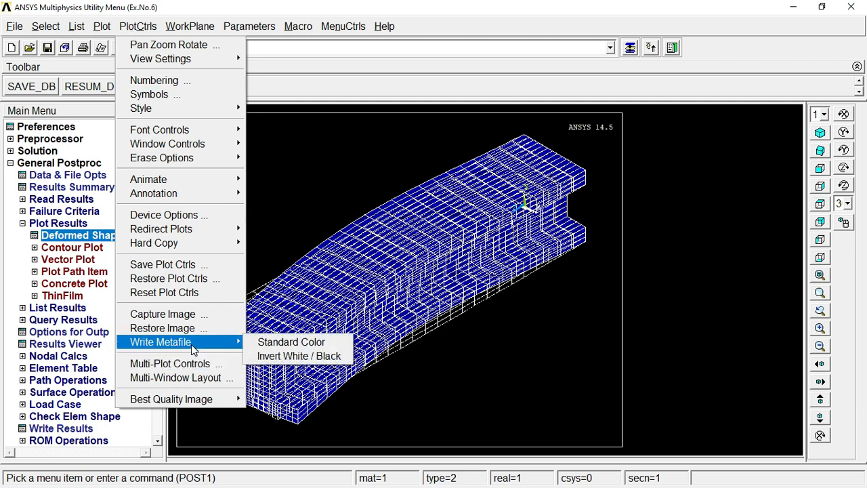
{"action": "left_click", "coordinate": [285, 357]}
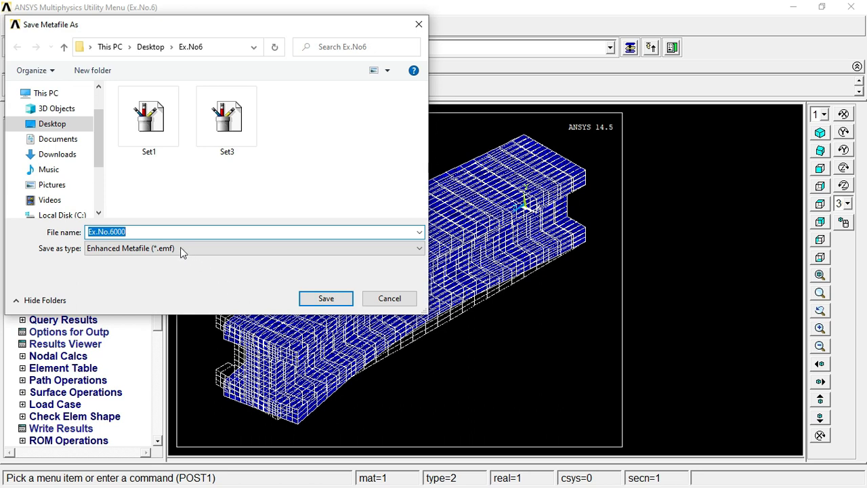
{"action": "key", "text": "BackSpace"}
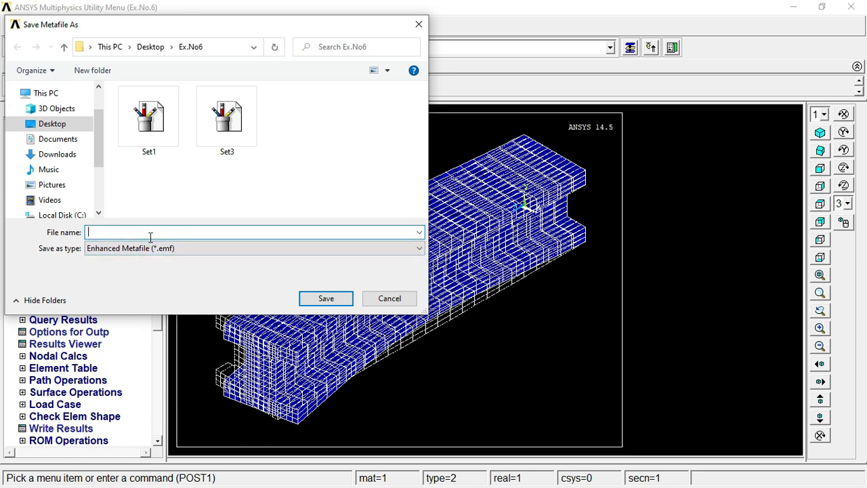
{"action": "type", "text": "Set4"}
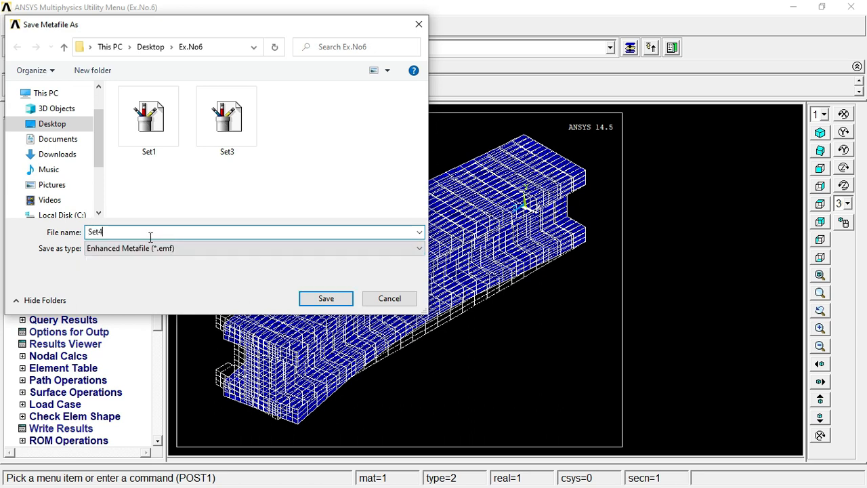
{"action": "left_click", "coordinate": [329, 301]}
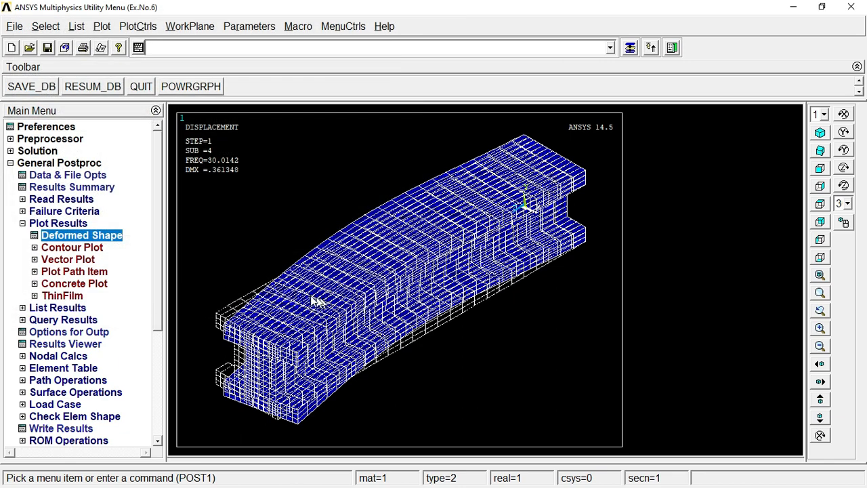
Step: Read data set 5 by picking it from the available result sets, and replot the beam's mode shape
{"action": "left_click", "coordinate": [44, 224]}
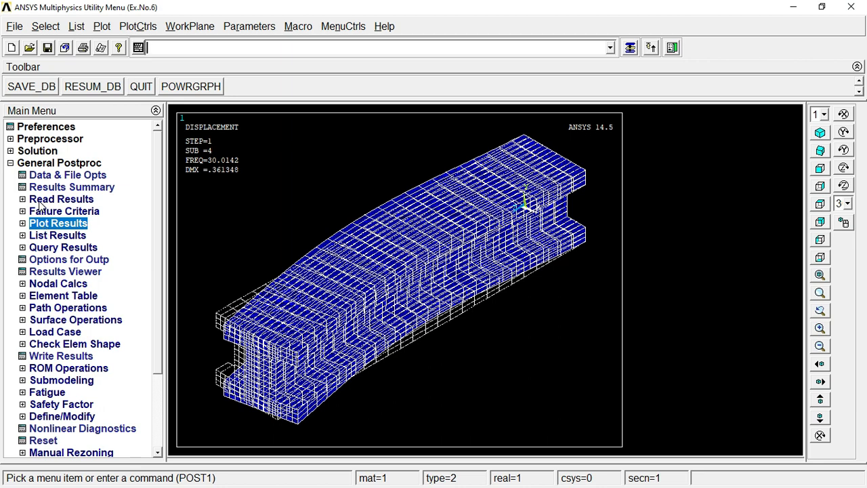
{"action": "left_click", "coordinate": [39, 201]}
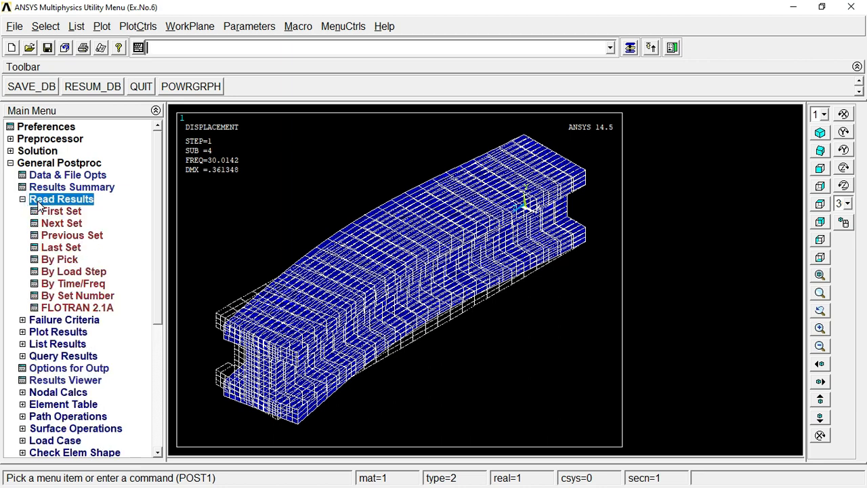
{"action": "left_click", "coordinate": [59, 260]}
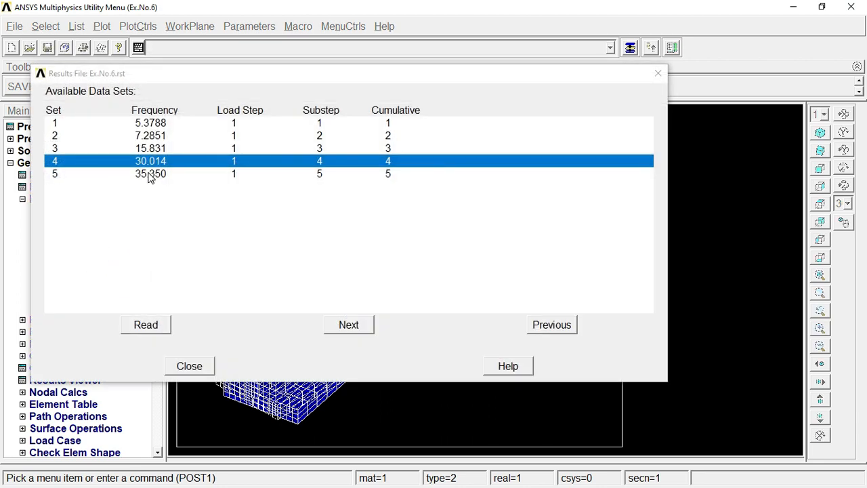
{"action": "left_click", "coordinate": [150, 174]}
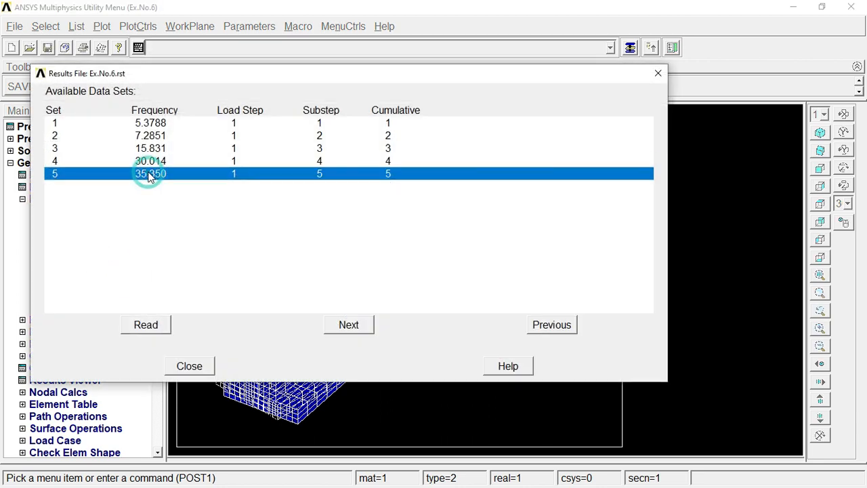
{"action": "left_click", "coordinate": [151, 325]}
{"action": "left_click", "coordinate": [190, 366]}
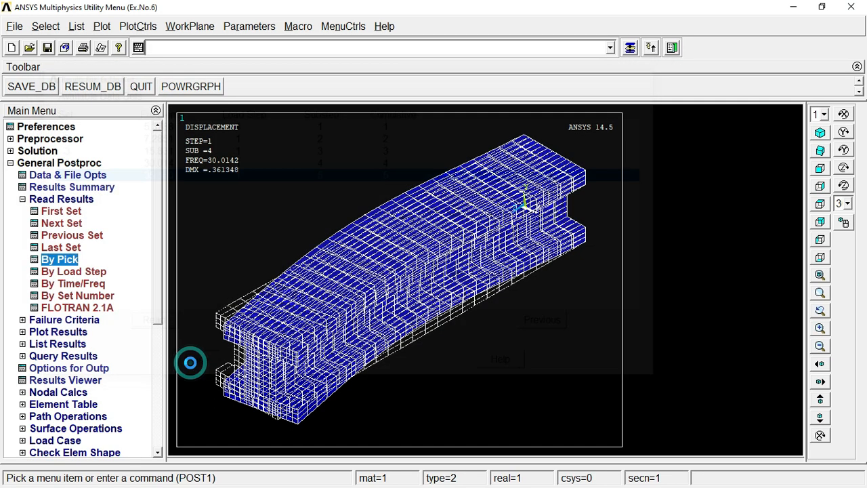
{"action": "right_click", "coordinate": [315, 188]}
{"action": "left_click", "coordinate": [326, 186]}
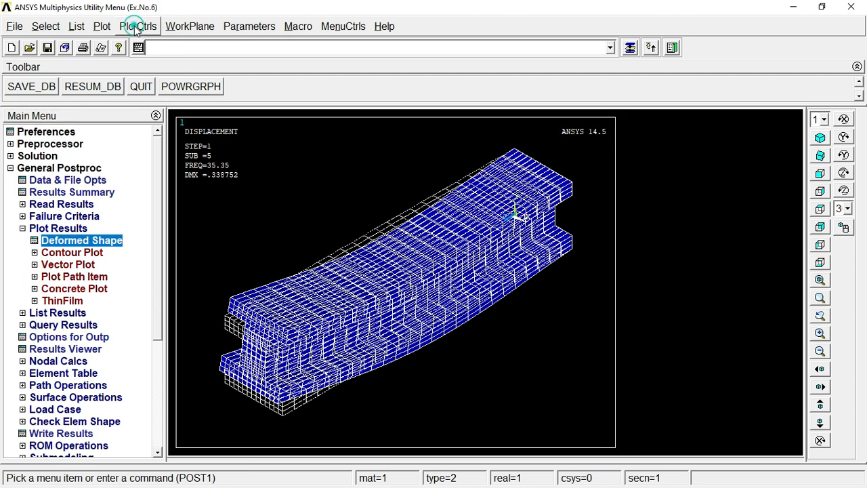
Step: Export the fifth mode's plot with inverted white/black as an Enhanced Metafile named Set5
{"action": "left_click", "coordinate": [138, 27]}
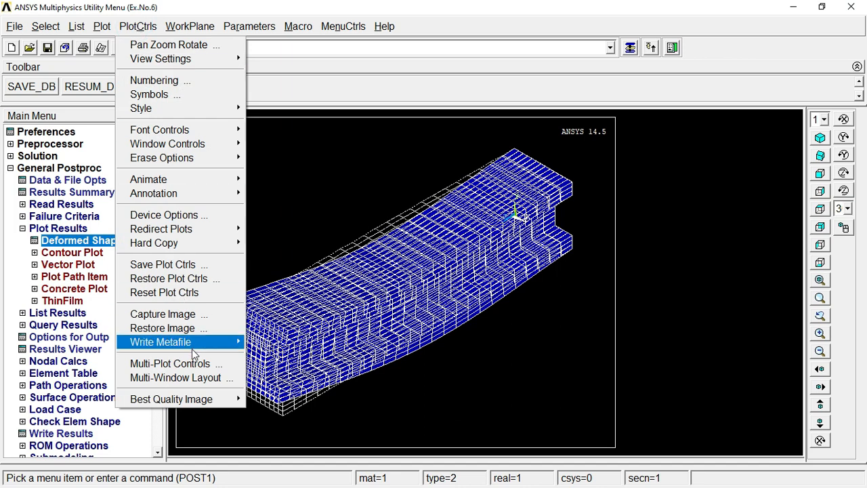
{"action": "mouse_move", "coordinate": [201, 343]}
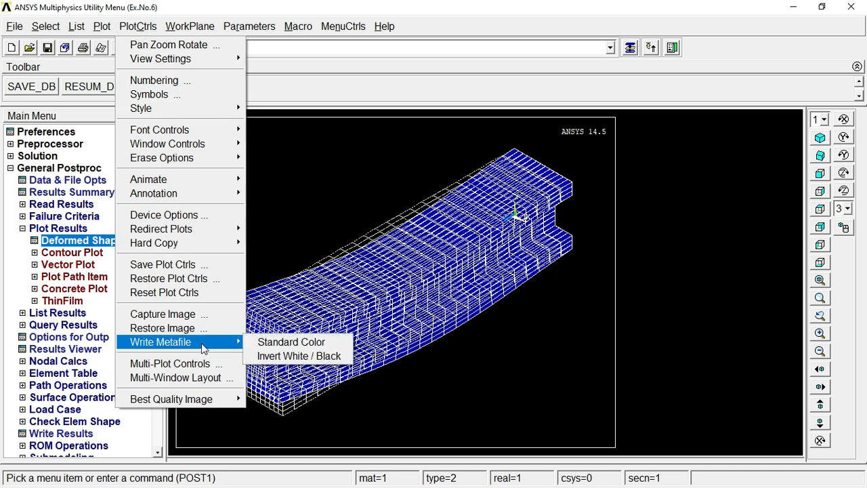
{"action": "left_click", "coordinate": [279, 358]}
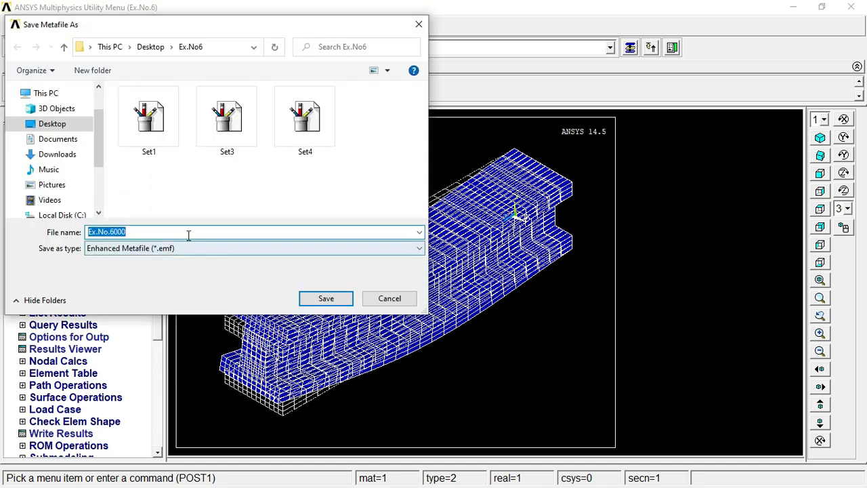
{"action": "key", "text": "BackSpace"}
{"action": "type", "text": "S"}
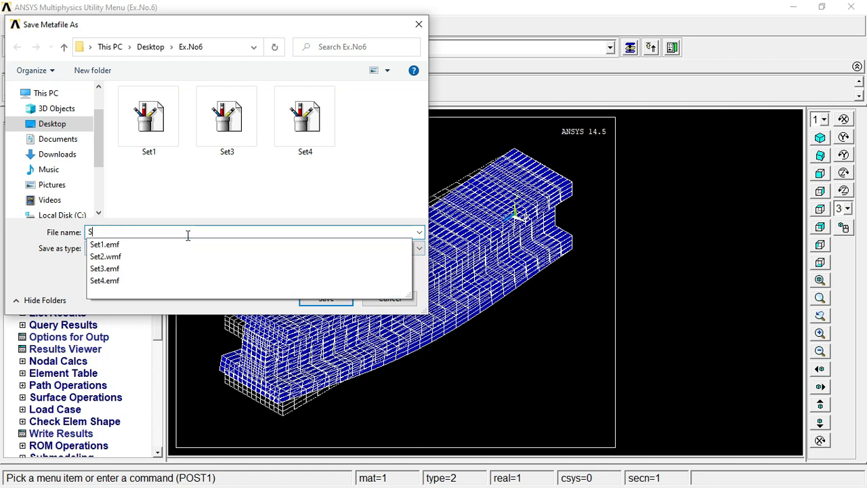
{"action": "type", "text": "et5"}
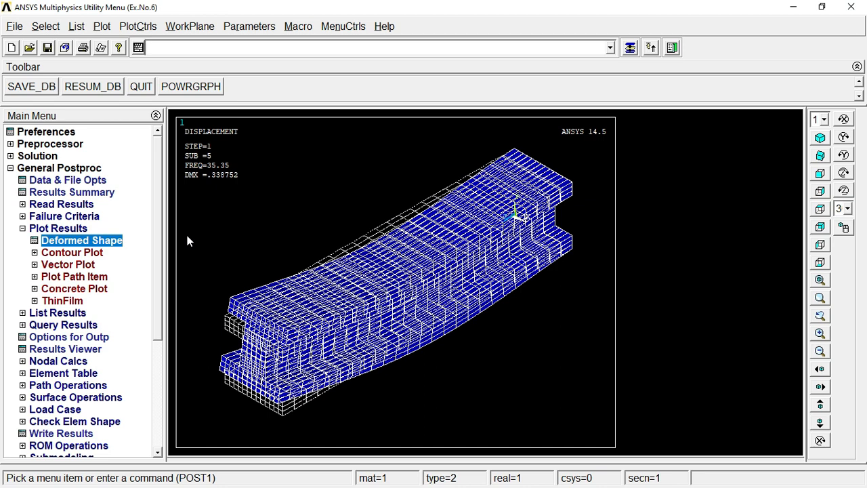
Step: List the detailed summary of the result sets, save it as a lister file named DetailedSummary, and close the listing
{"action": "left_click", "coordinate": [23, 229]}
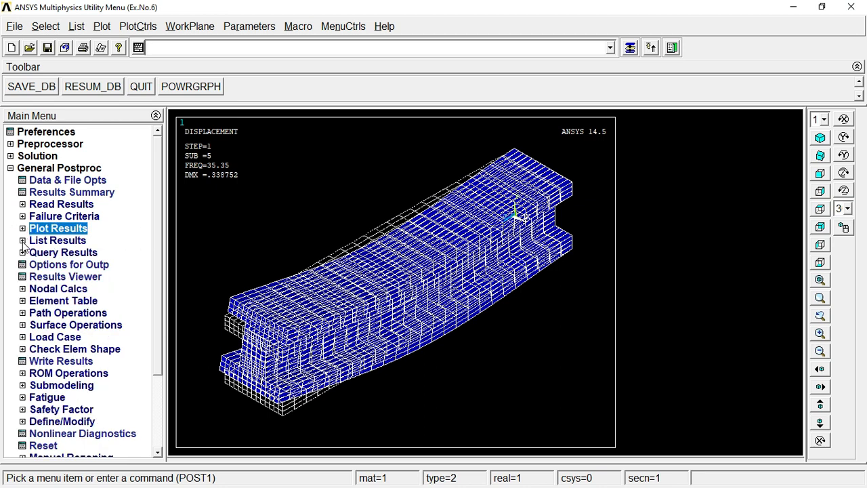
{"action": "left_click", "coordinate": [22, 240]}
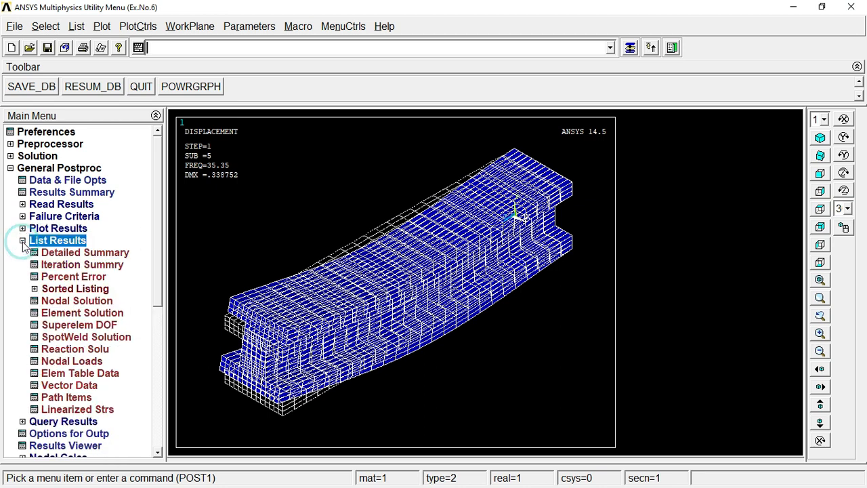
{"action": "left_click", "coordinate": [73, 252]}
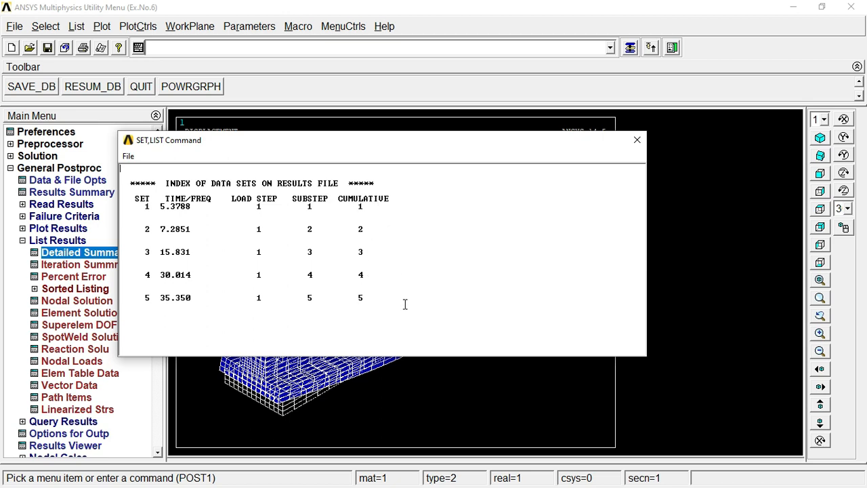
{"action": "left_click", "coordinate": [126, 158]}
{"action": "left_click", "coordinate": [144, 170]}
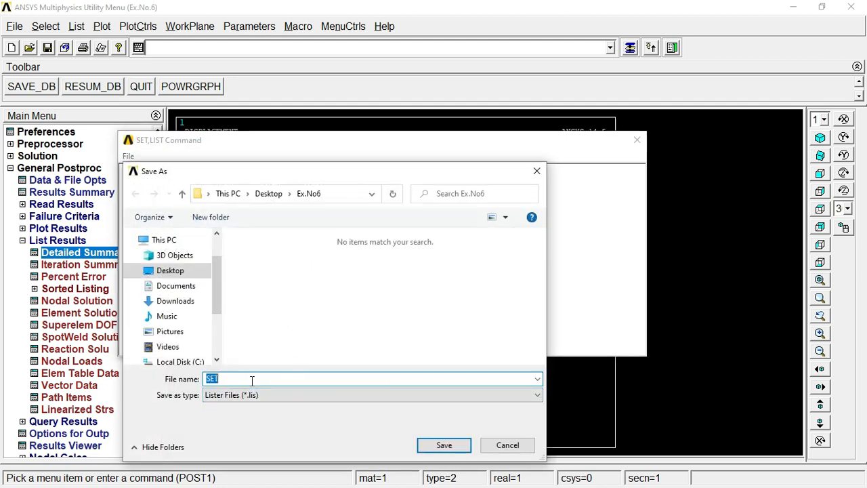
{"action": "key", "text": "BackSpace"}
{"action": "type", "text": "DetailedS"}
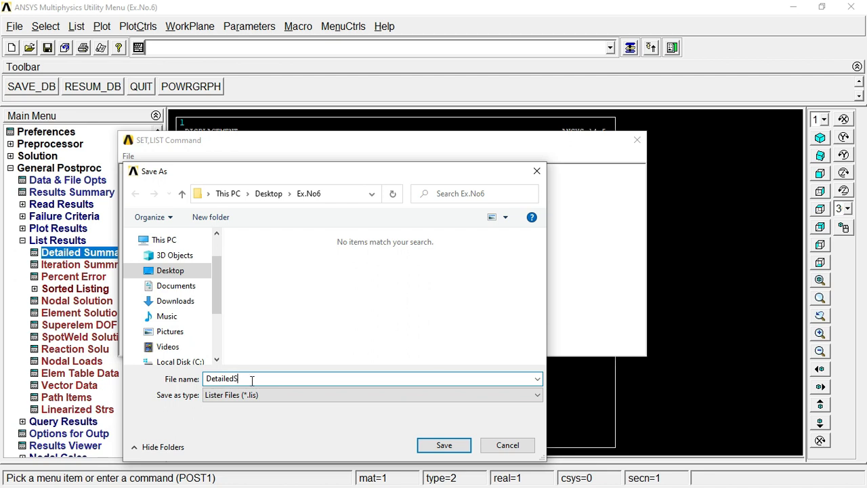
{"action": "type", "text": "ummary"}
{"action": "key", "text": "Return"}
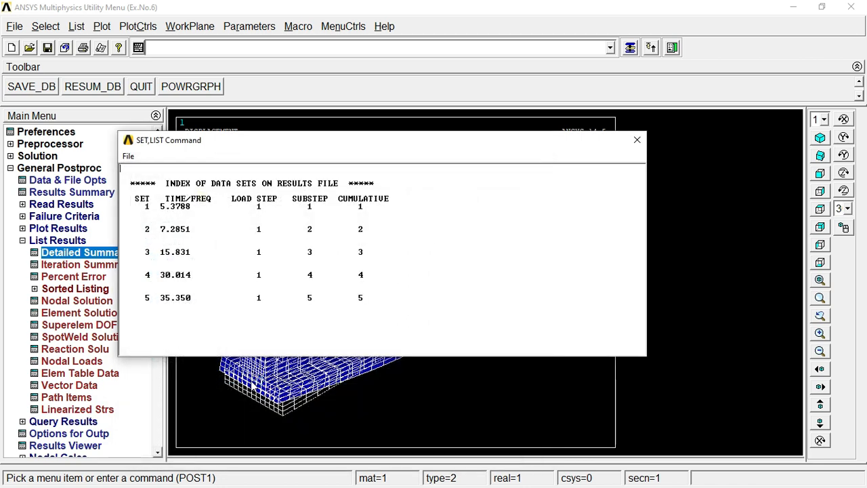
{"action": "left_click", "coordinate": [637, 139]}
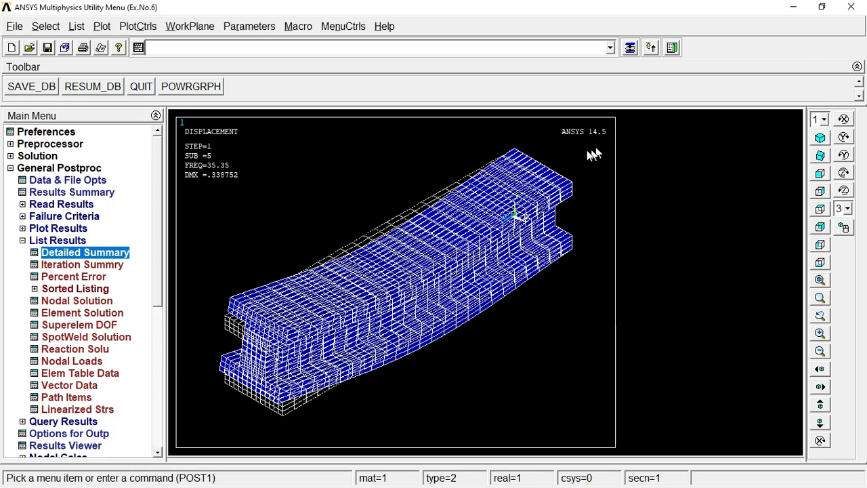